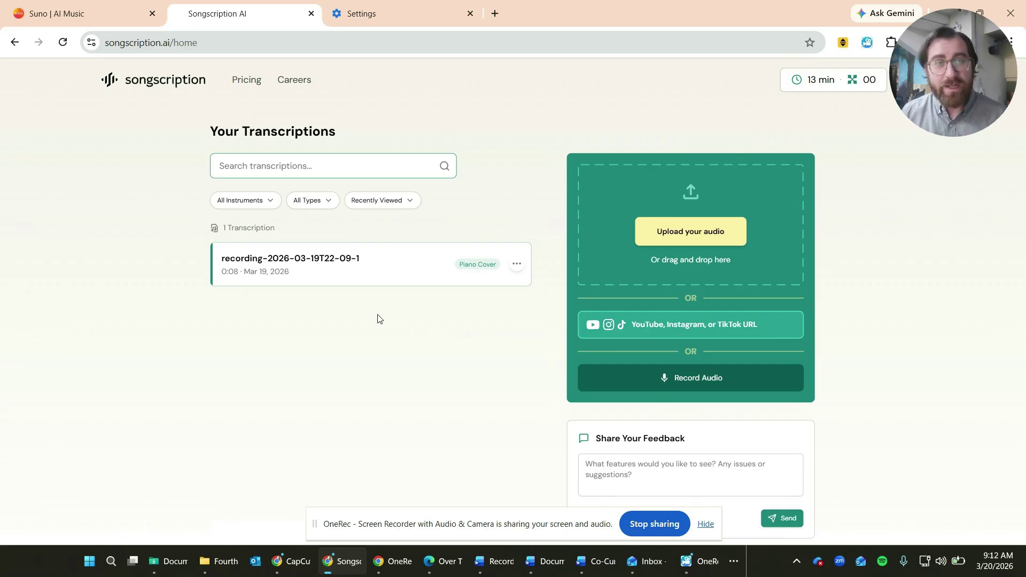
# Switch to Suno and examine the song description prompt and the generated songs in the workspace
pyautogui.click(107, 14)
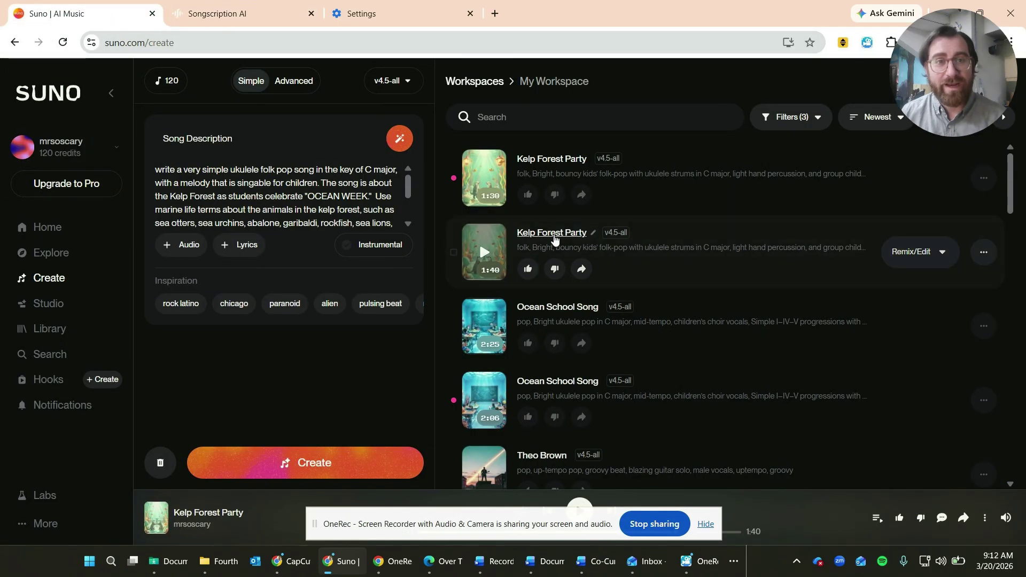
pyautogui.scroll(-2, 380, 196)
pyautogui.scroll(3, 380, 196)
pyautogui.scroll(-1, 321, 177)
pyautogui.scroll(1, 299, 160)
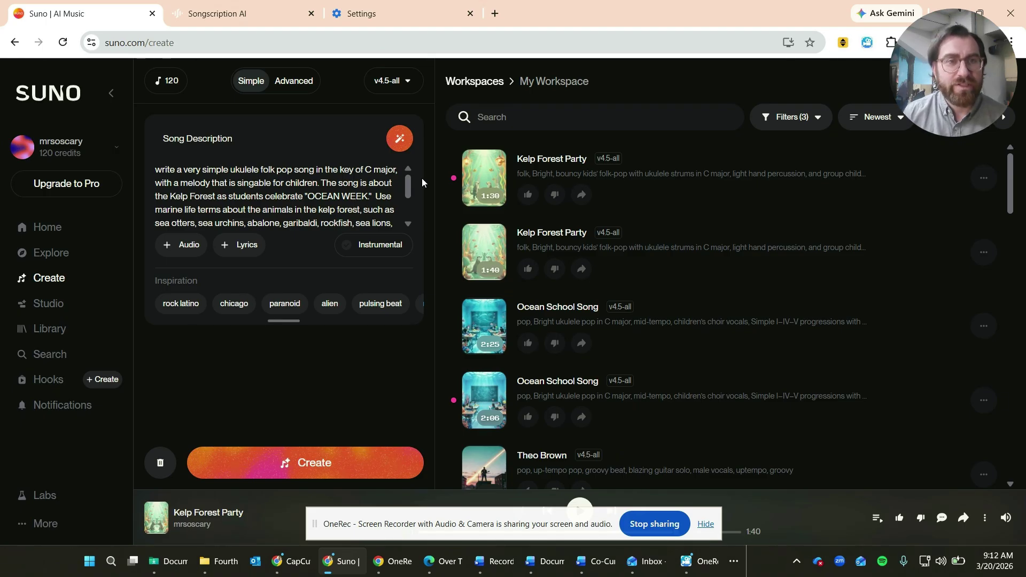
pyautogui.moveTo(407, 190); pyautogui.dragTo(412, 207)
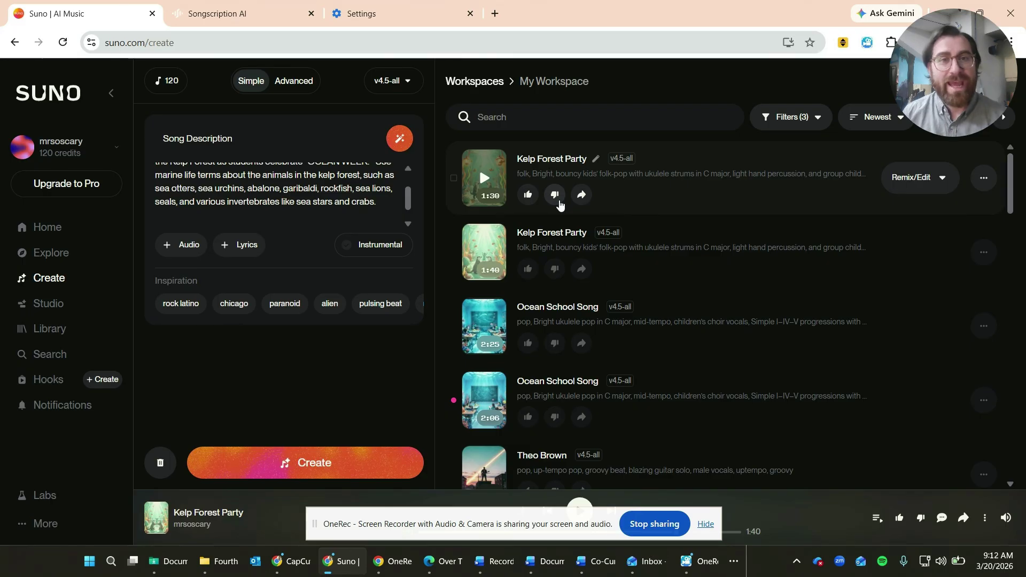
# Play the 1:40 version of Kelp Forest Party and open its song page
pyautogui.moveTo(258, 24)
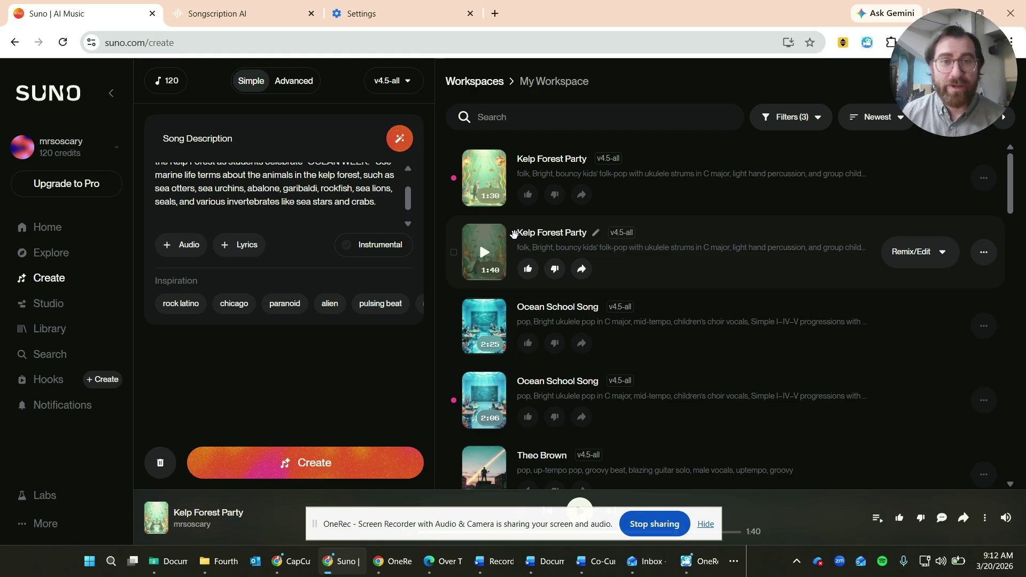
pyautogui.click(486, 254)
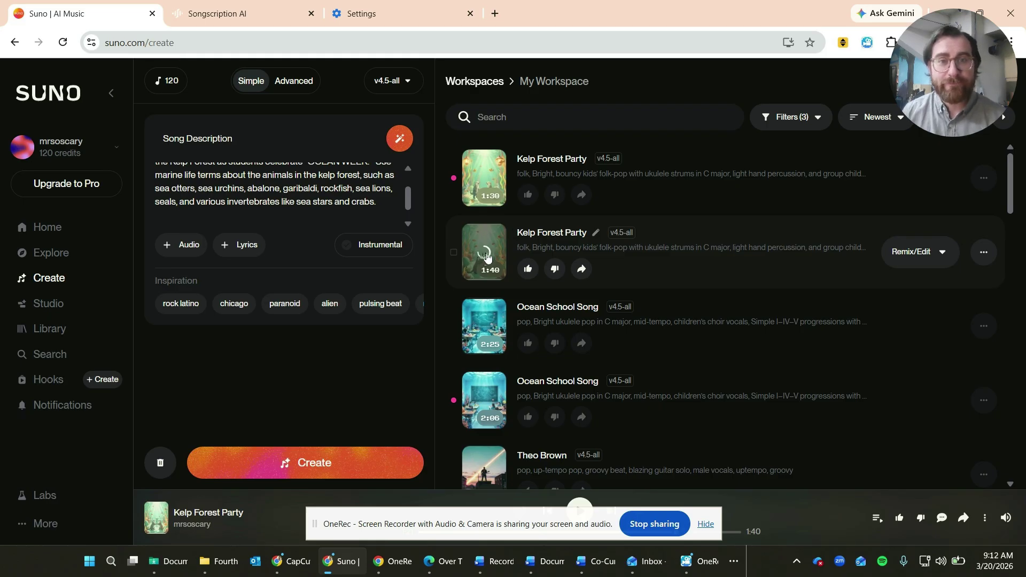
pyautogui.click(527, 233)
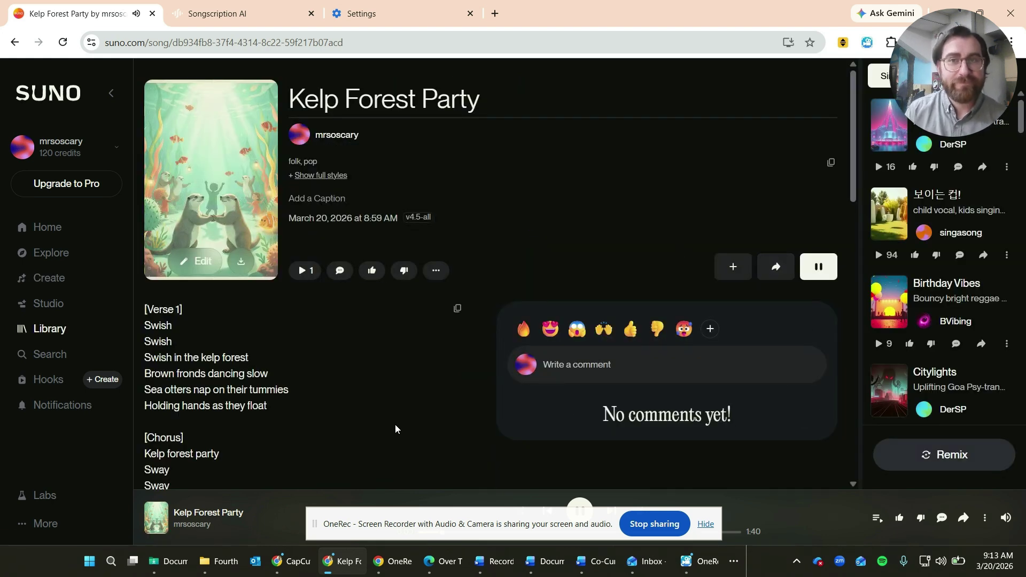
# Follow the song's lyrics from Verse 1 to Verse 3 during playback, then hide the screen-sharing notice and pause the song
pyautogui.scroll(-1, 391, 431)
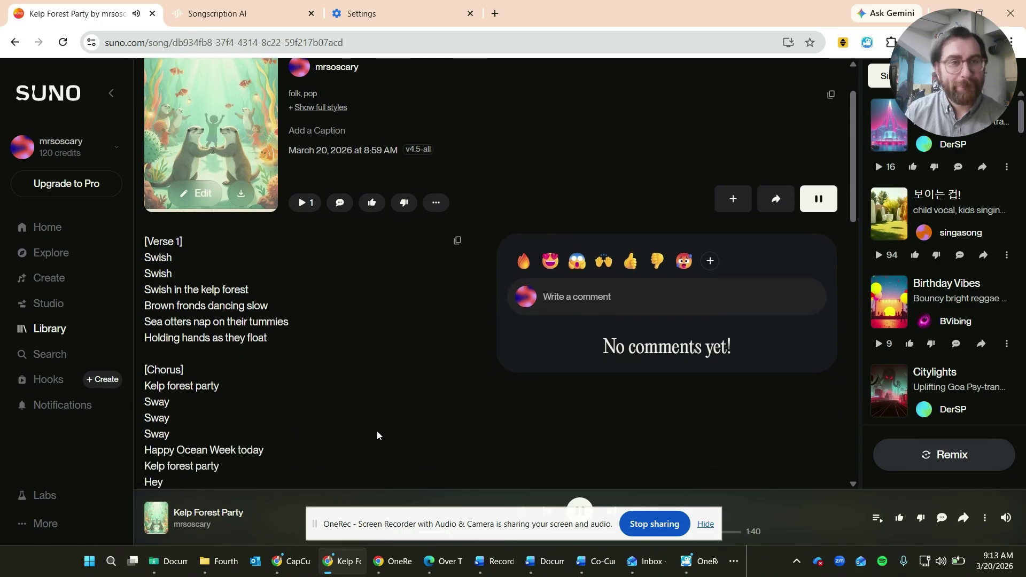
pyautogui.scroll(-1, 377, 433)
pyautogui.scroll(-1, 373, 425)
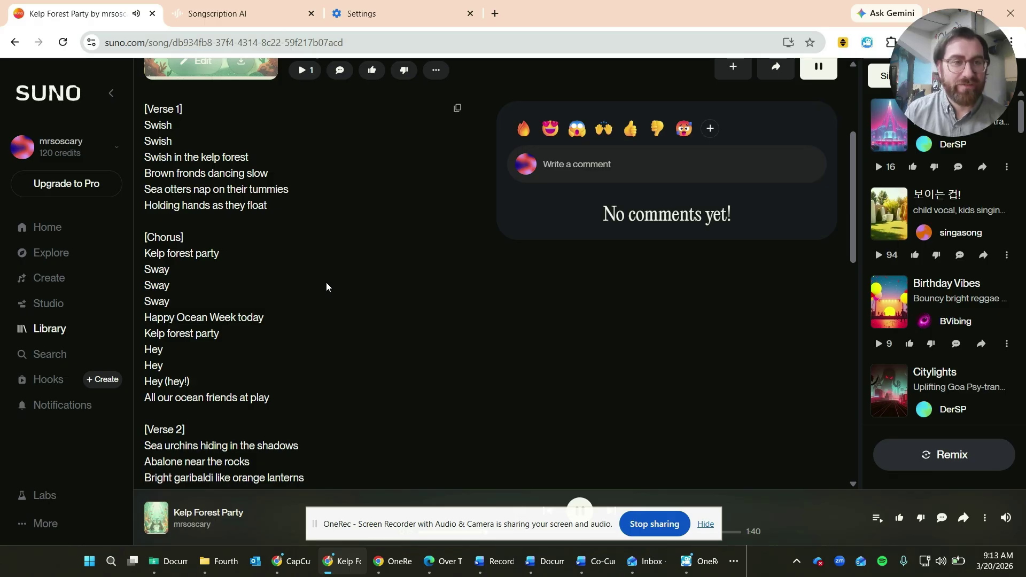
pyautogui.scroll(-1, 326, 282)
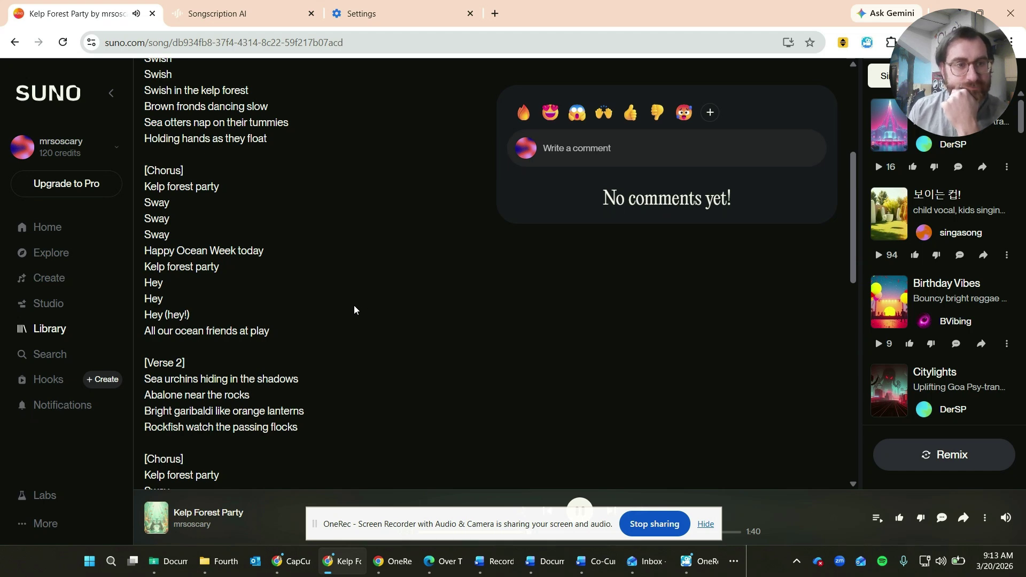
pyautogui.scroll(-4, 354, 309)
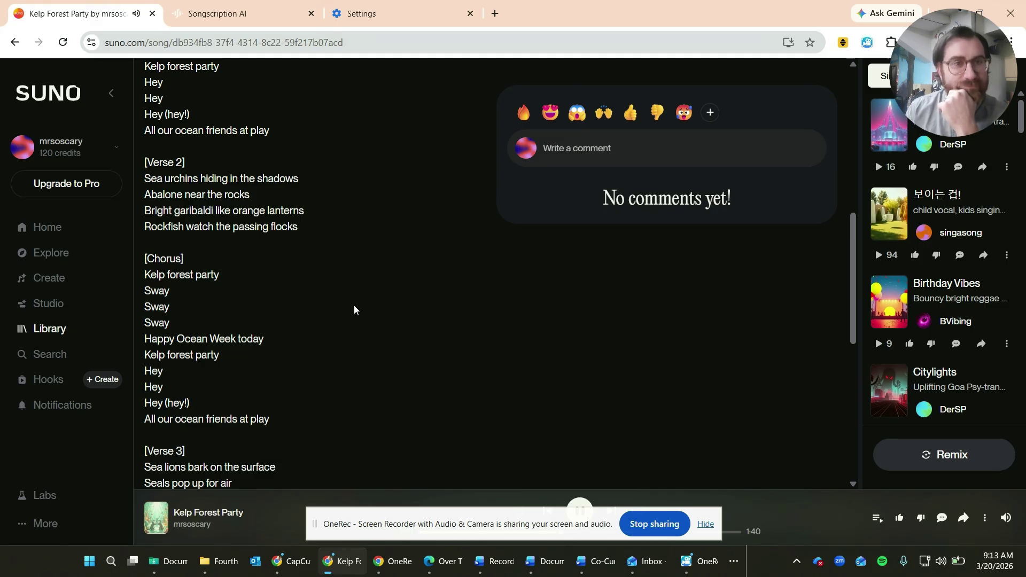
pyautogui.scroll(-1, 354, 311)
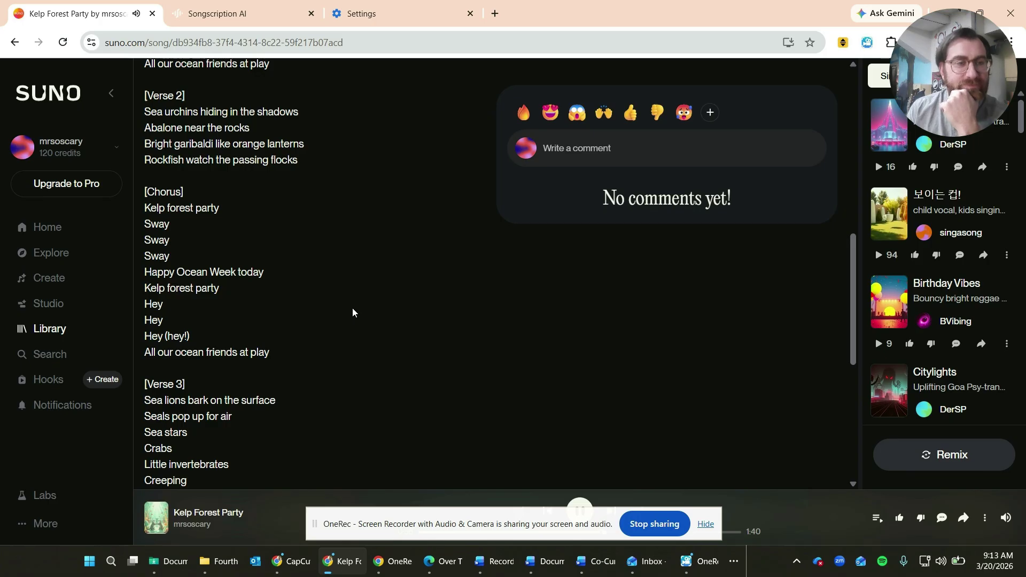
pyautogui.scroll(-1, 353, 315)
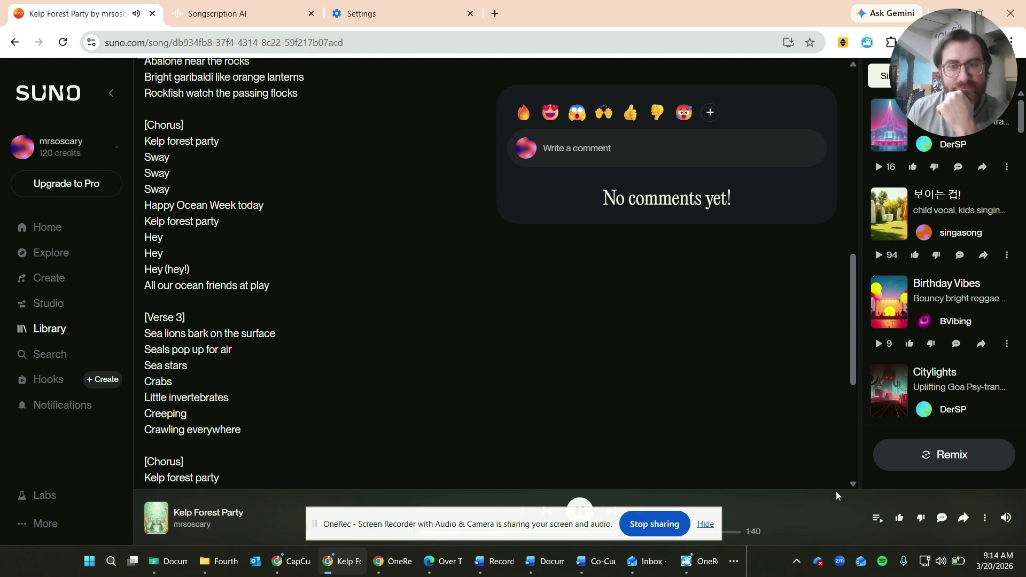
pyautogui.click(706, 524)
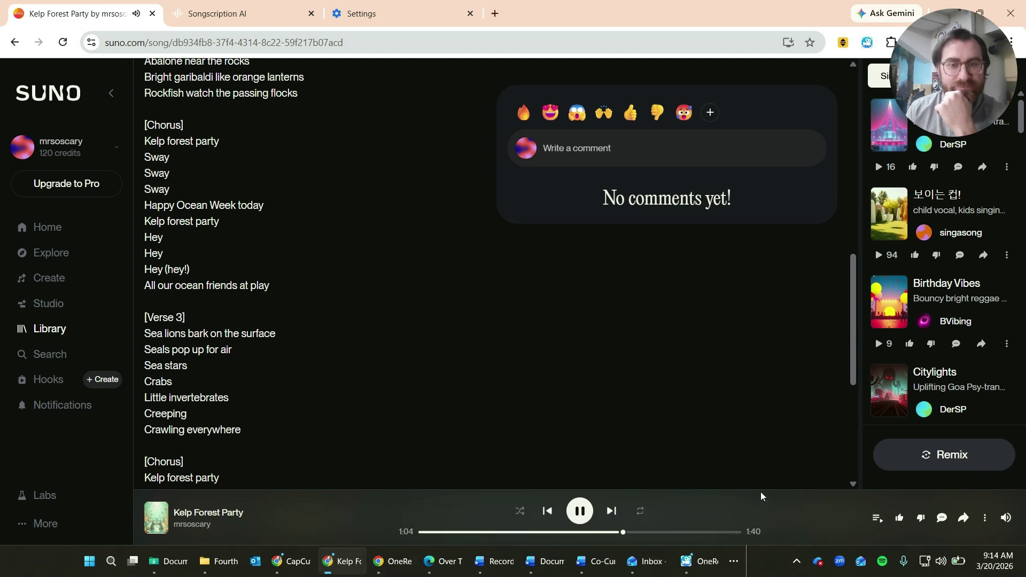
pyautogui.click(580, 511)
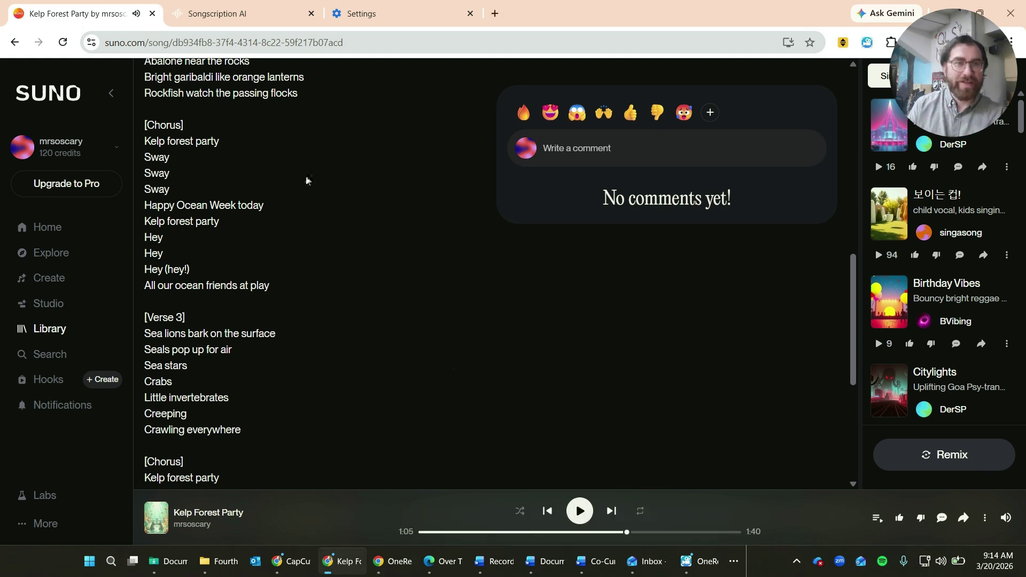
# Download the Kelp Forest Party song as MP3 audio
pyautogui.scroll(4, 289, 131)
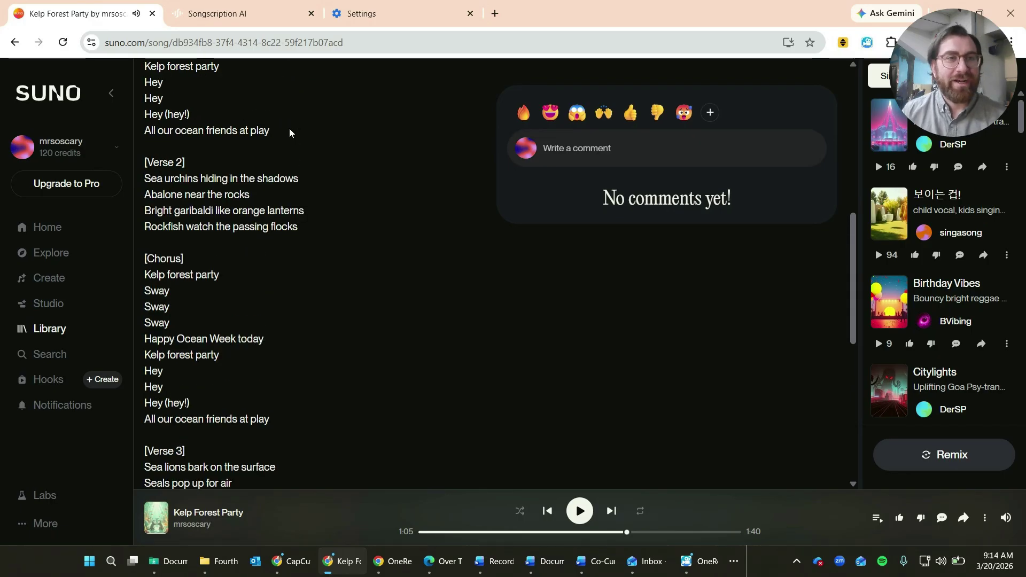
pyautogui.scroll(5, 288, 138)
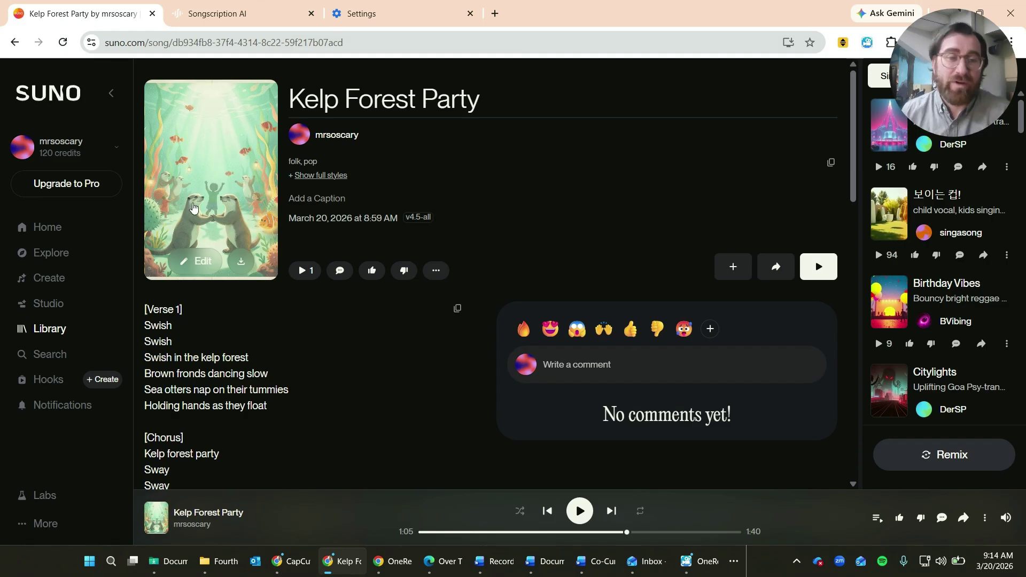
pyautogui.click(238, 13)
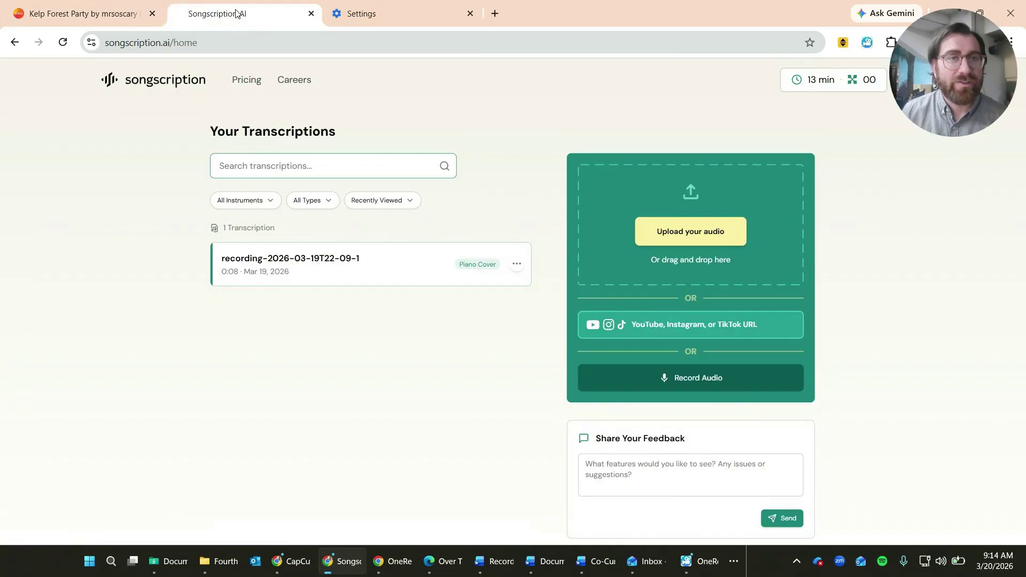
pyautogui.click(83, 13)
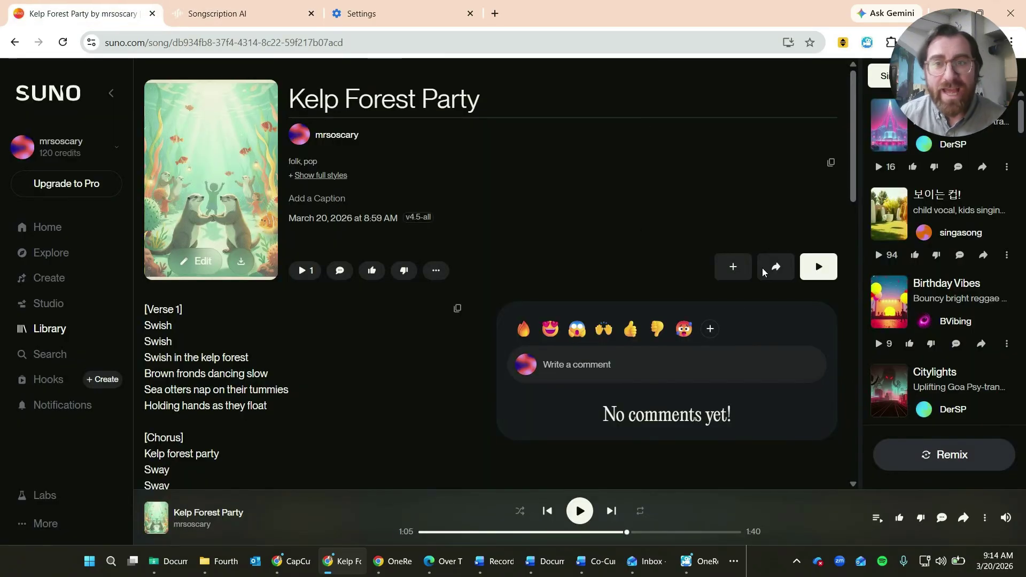
pyautogui.click(436, 270)
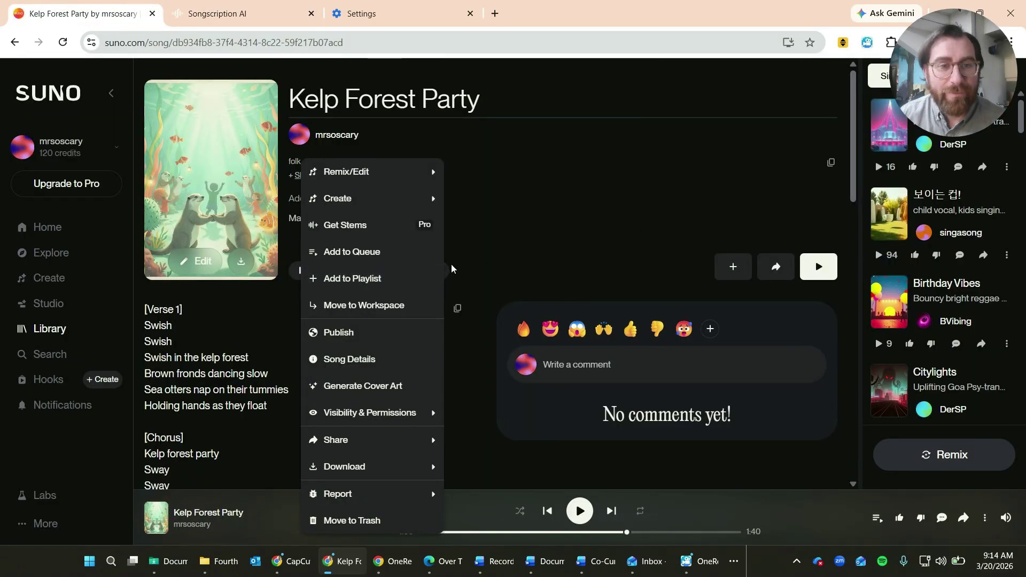
pyautogui.moveTo(416, 467)
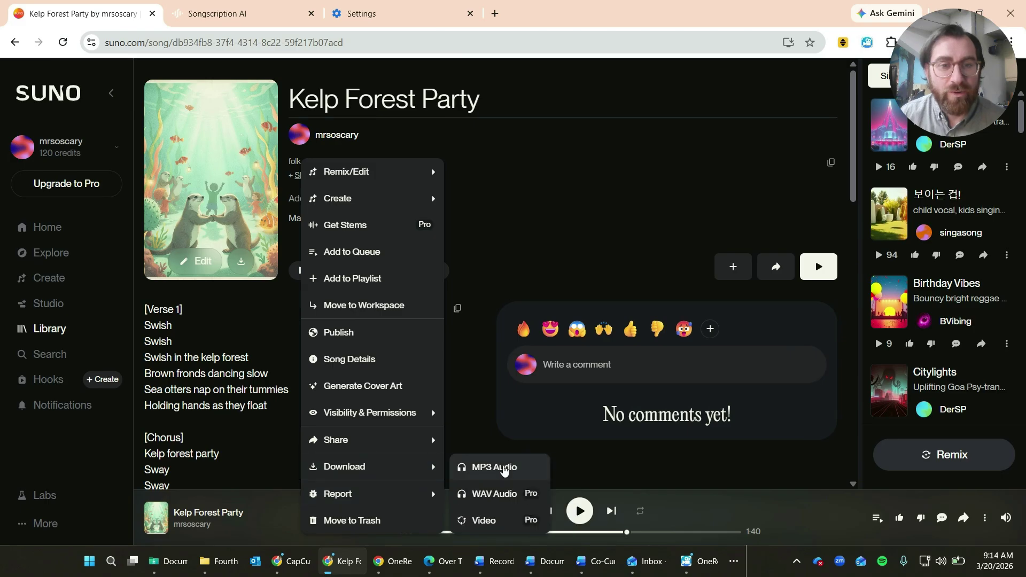
pyautogui.click(503, 470)
pyautogui.click(514, 404)
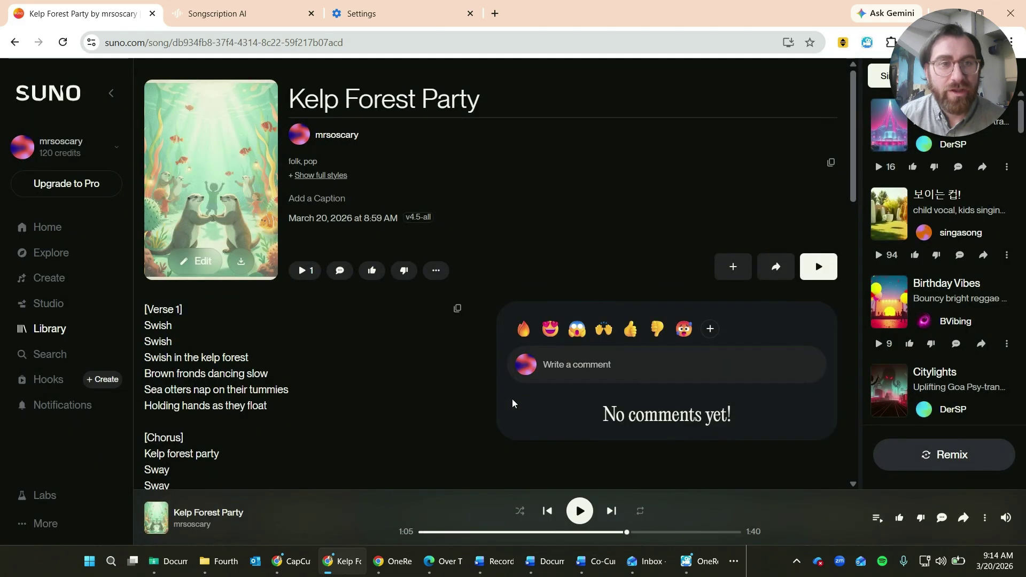
# Switch to Songscription and upload the downloaded song, keeping the full 0:00 to 1:40 audio selection
pyautogui.click(249, 6)
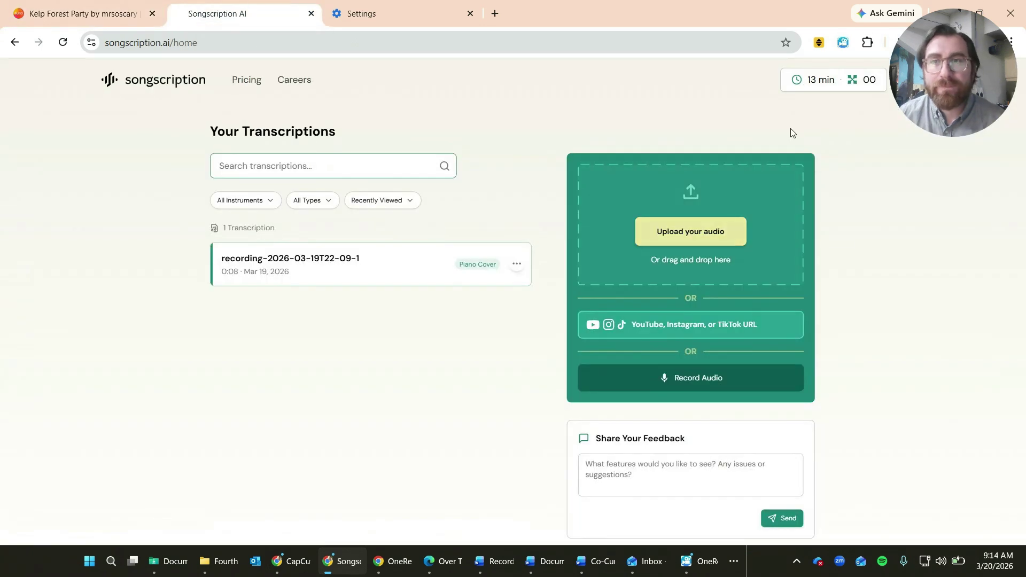
pyautogui.click(697, 231)
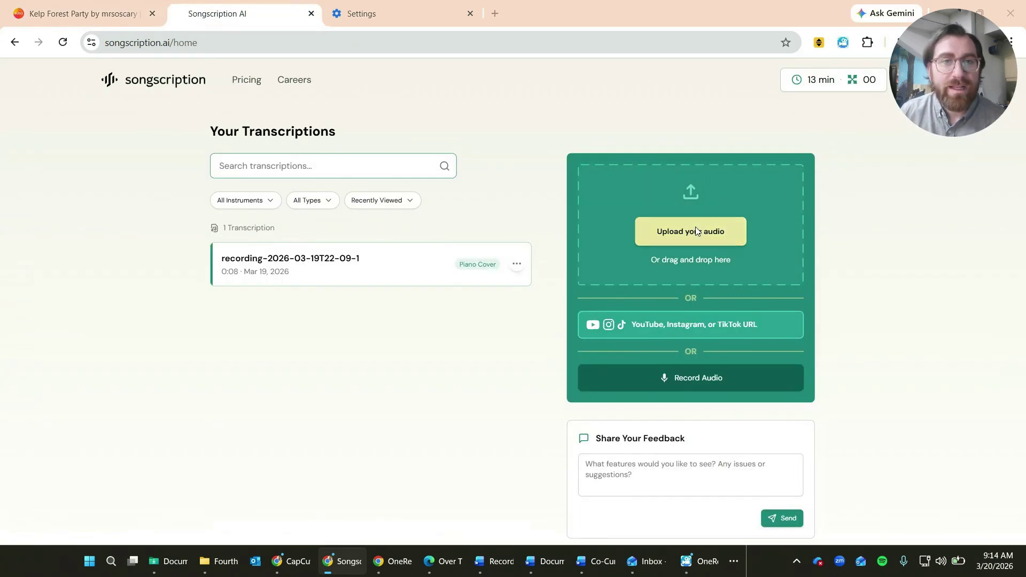
pyautogui.doubleClick(146, 119)
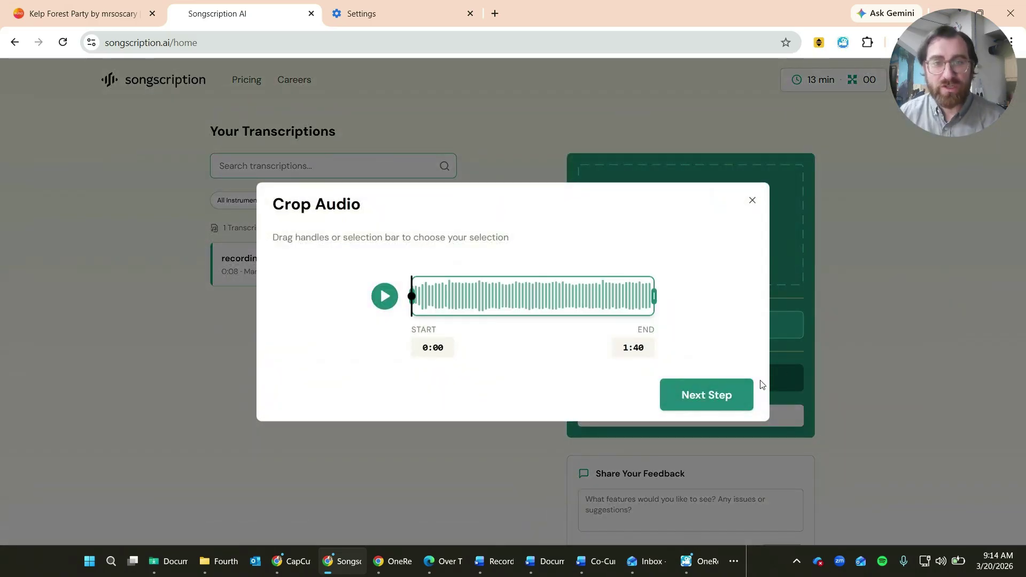
pyautogui.click(695, 396)
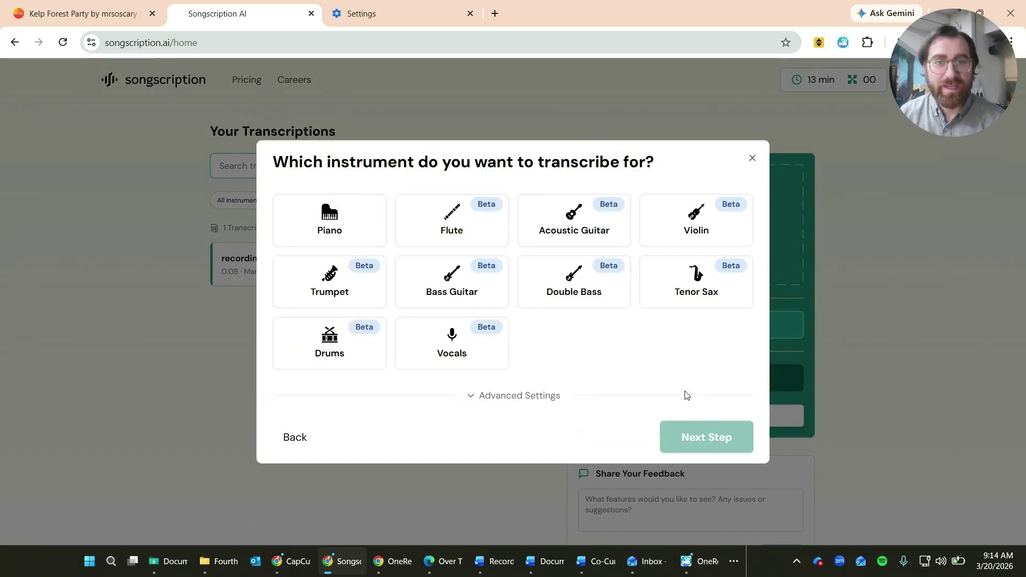
# Choose Piano as the transcription instrument, with a 4/4 (common time) time signature and the C Major key signature
pyautogui.click(330, 213)
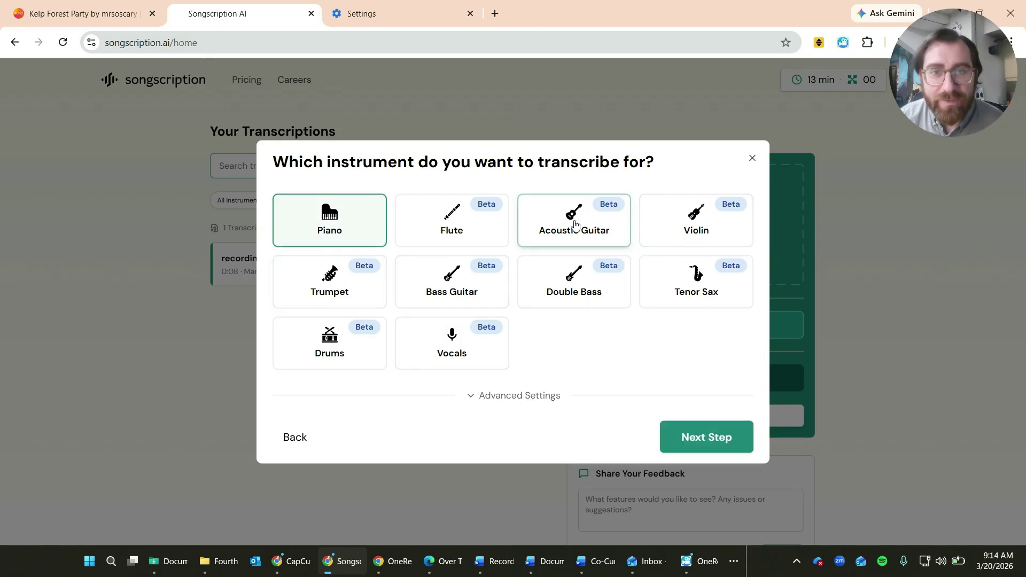
pyautogui.click(541, 395)
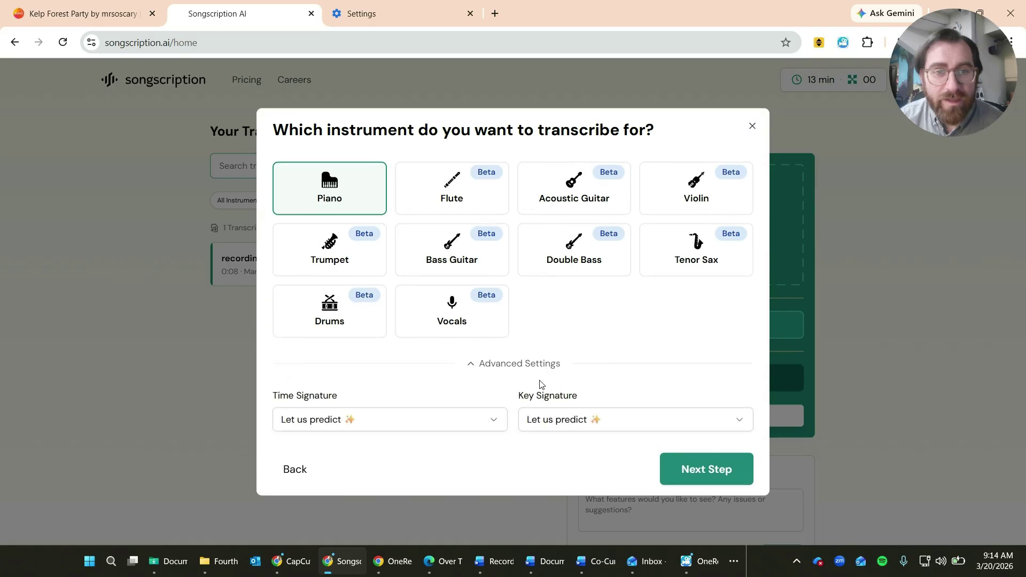
pyautogui.click(474, 426)
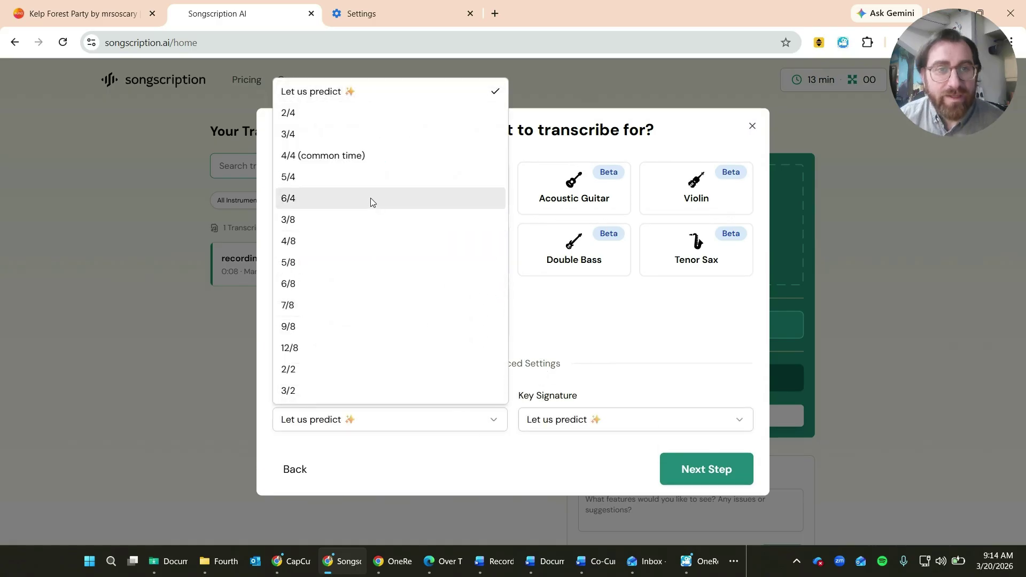
pyautogui.click(370, 160)
pyautogui.click(633, 426)
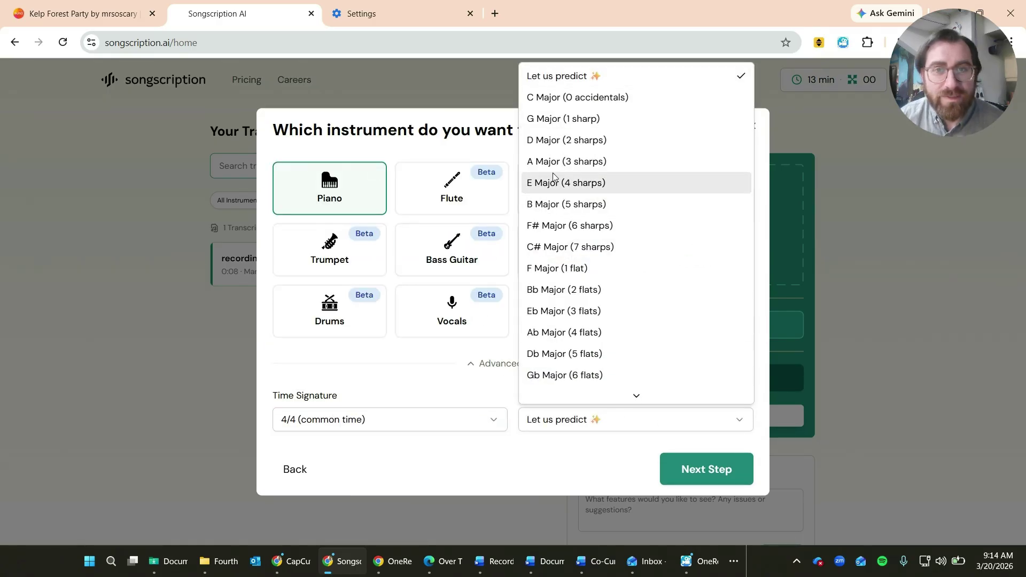
pyautogui.click(570, 98)
pyautogui.click(575, 187)
pyautogui.click(331, 200)
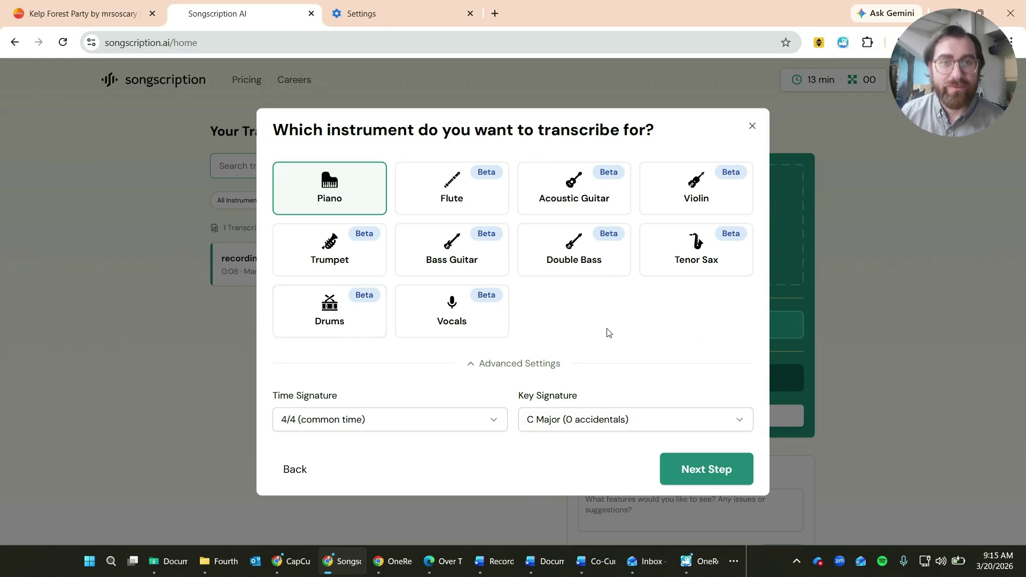
pyautogui.click(708, 464)
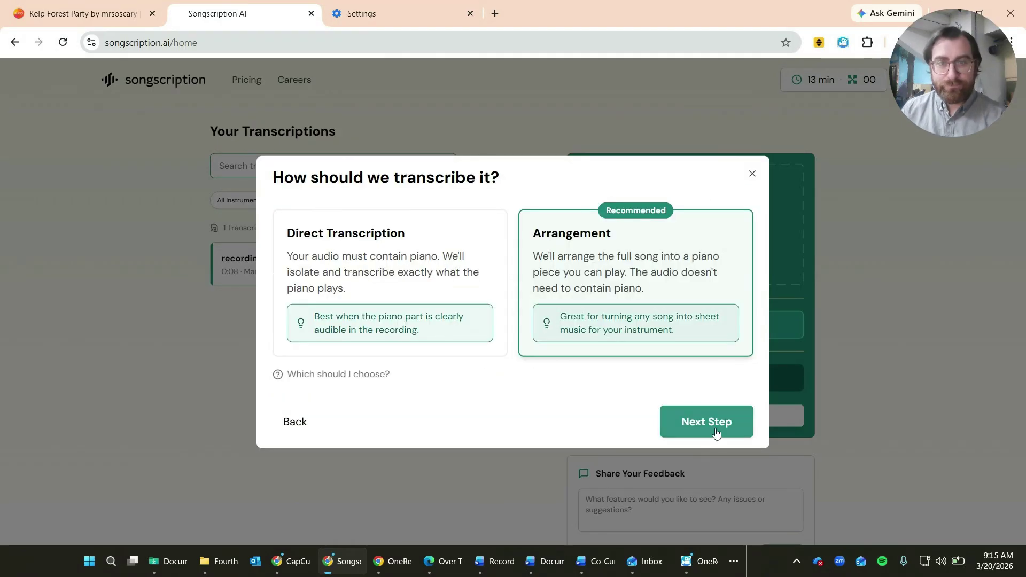
# Compare Direct Transcription with Arrangement, choose Arrangement as the transcription method, and proceed to the copyright agreement
pyautogui.click(389, 315)
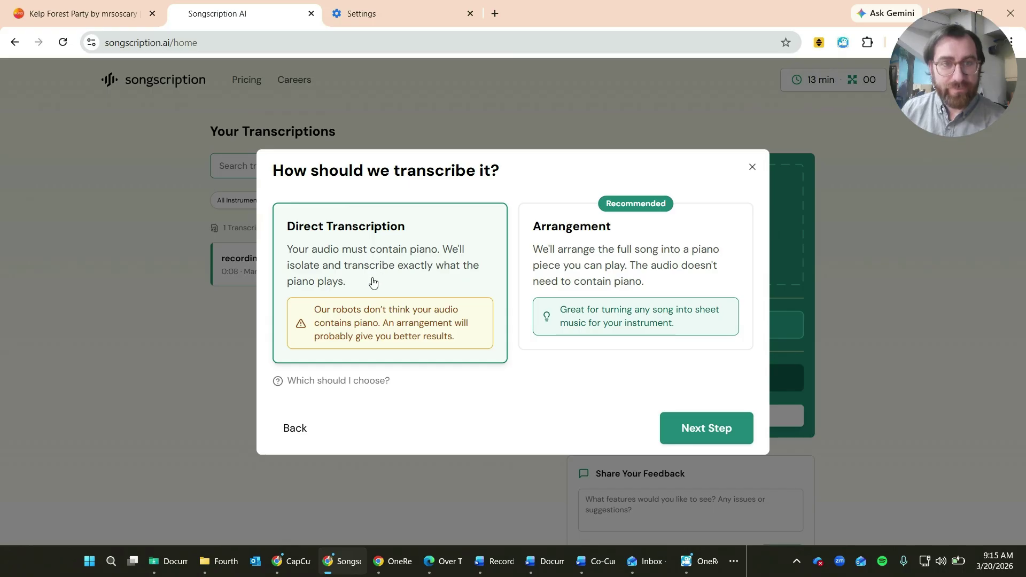
pyautogui.click(678, 282)
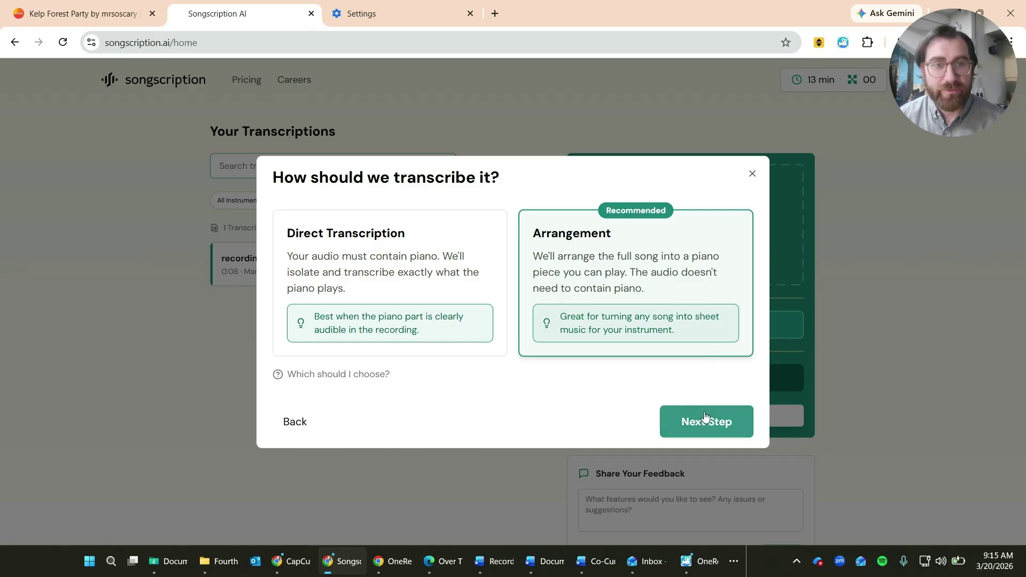
pyautogui.click(362, 295)
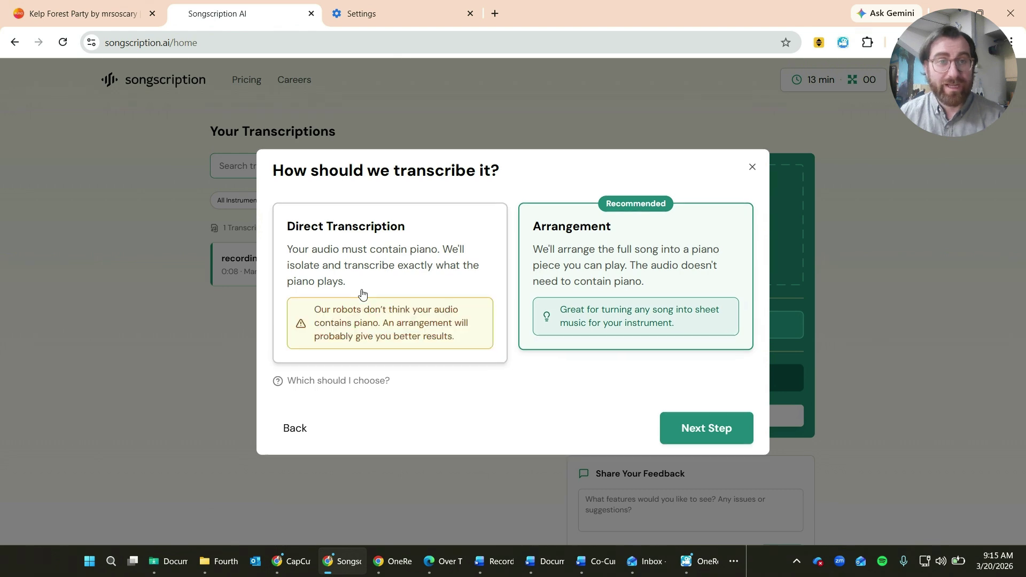
pyautogui.click(568, 258)
pyautogui.click(730, 426)
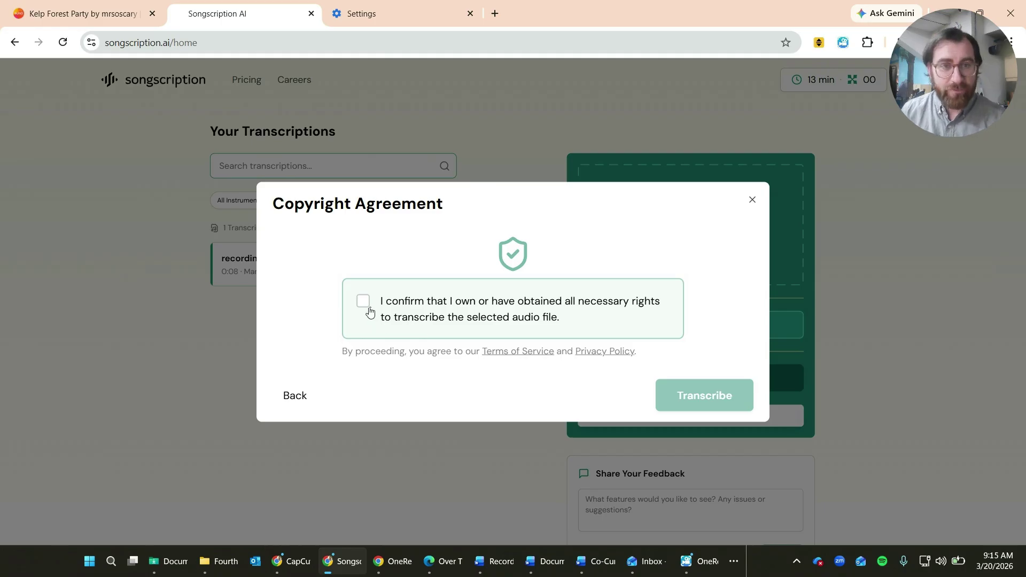
# Confirm ownership of the rights to the selected audio file and start the transcription
pyautogui.click(362, 302)
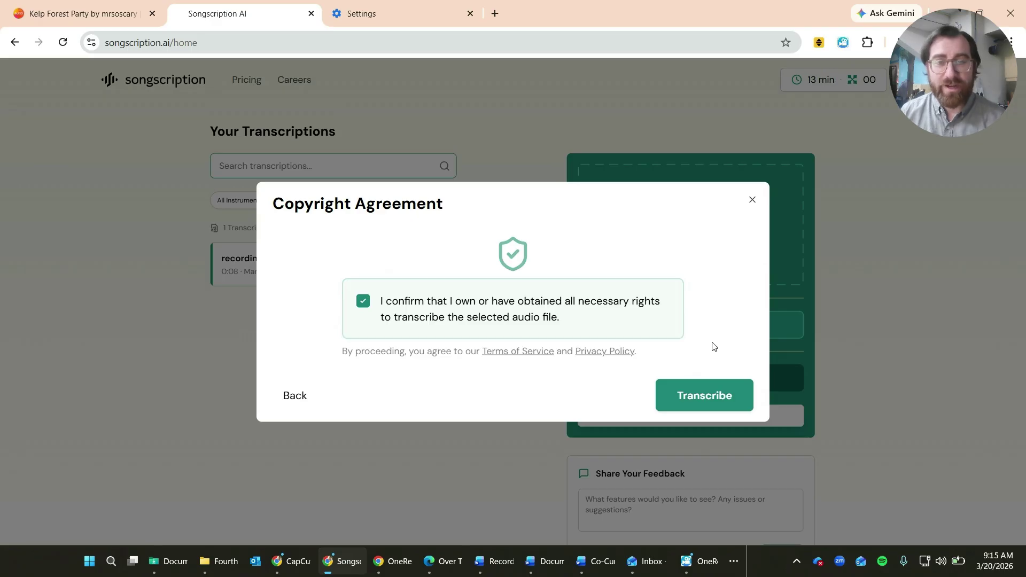
pyautogui.click(704, 407)
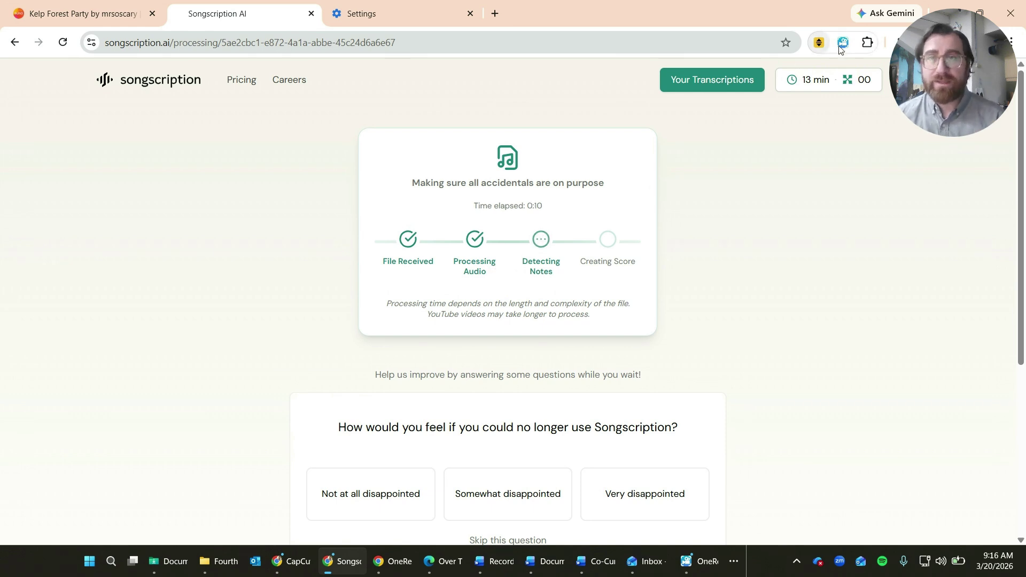
pyautogui.moveTo(858, 82)
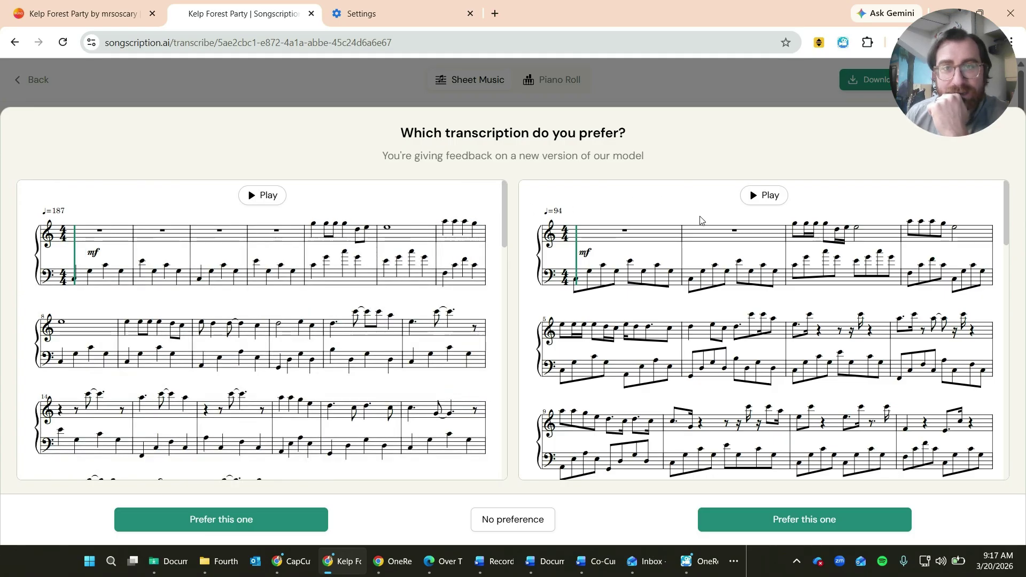
# Choose the transcription version with the tempo of 94 as preferred and dismiss the optional feedback form
pyautogui.click(784, 521)
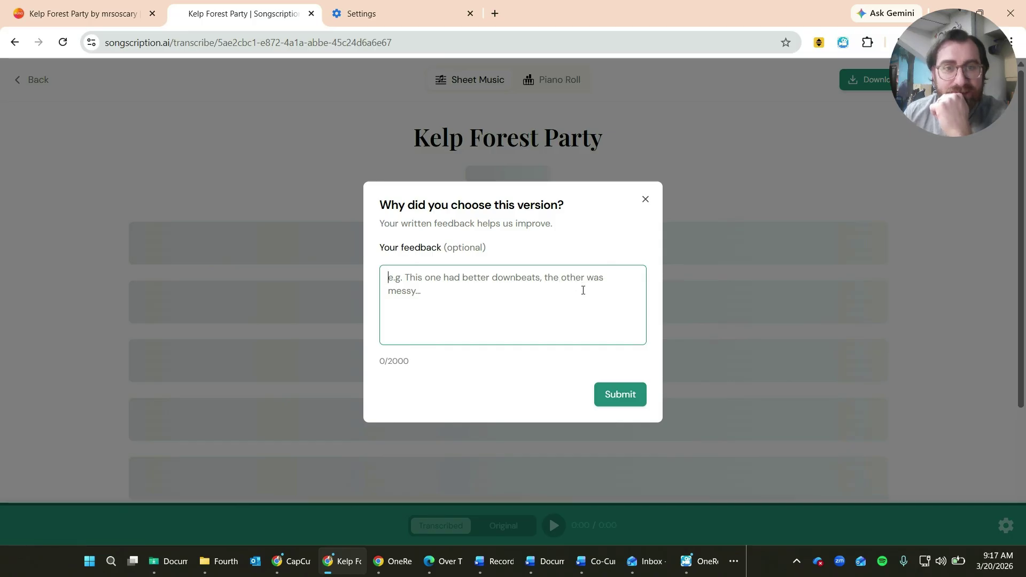
pyautogui.click(646, 199)
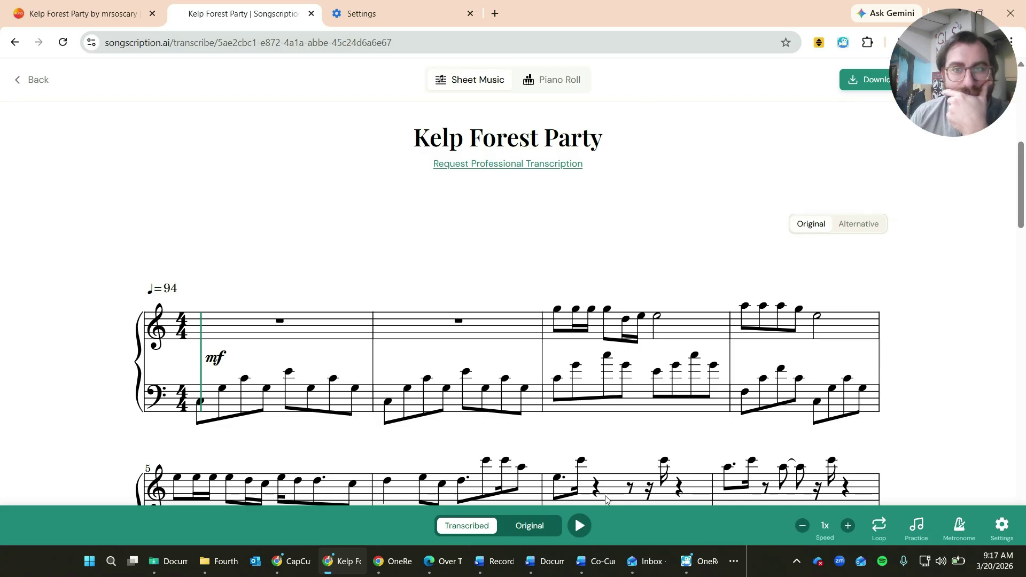
# Play back the transcribed Kelp Forest Party score and examine its notation from the opening measures onward
pyautogui.scroll(-7, 902, 179)
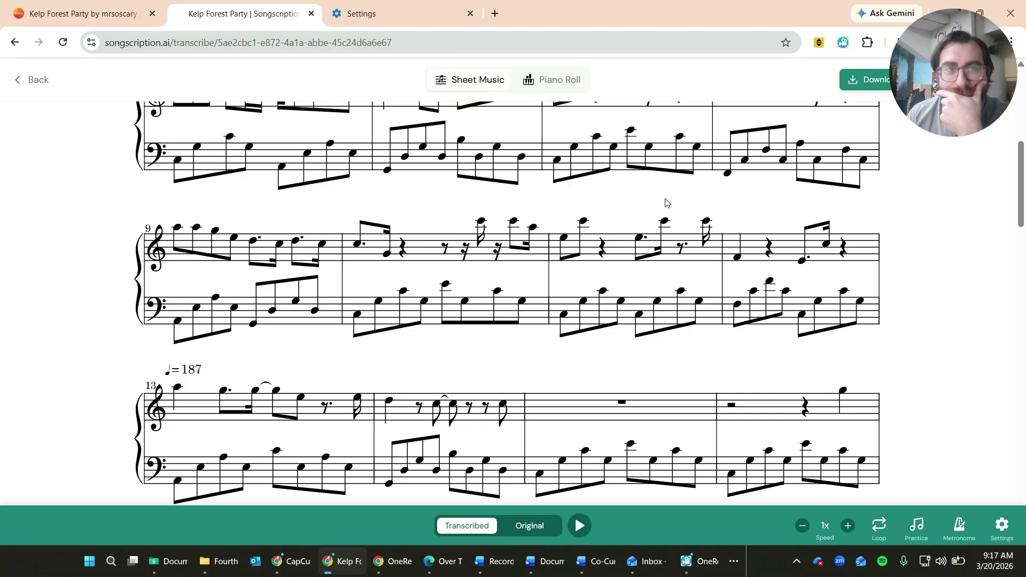
pyautogui.press('space')
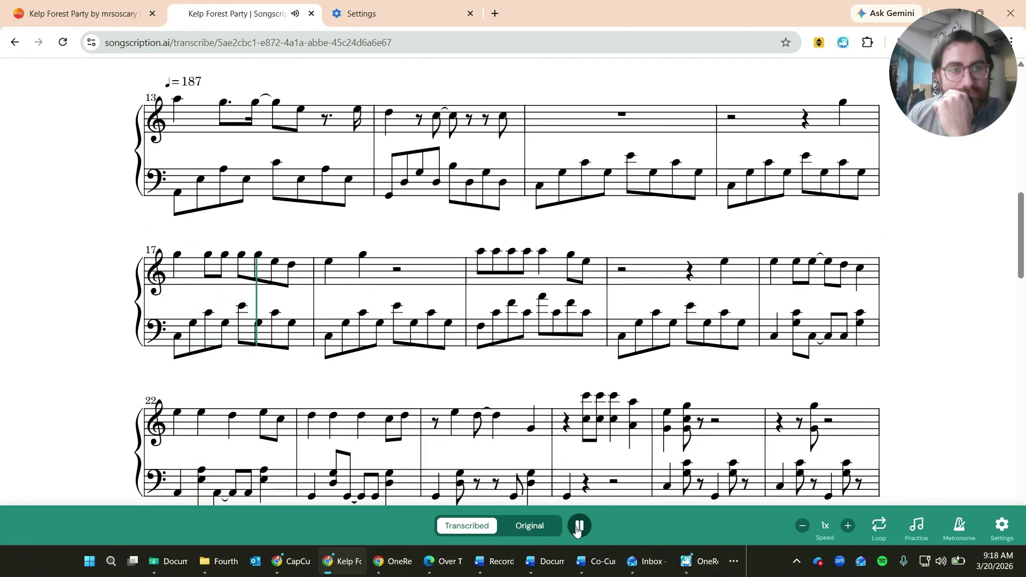
pyautogui.click(579, 527)
pyautogui.scroll(10, 588, 456)
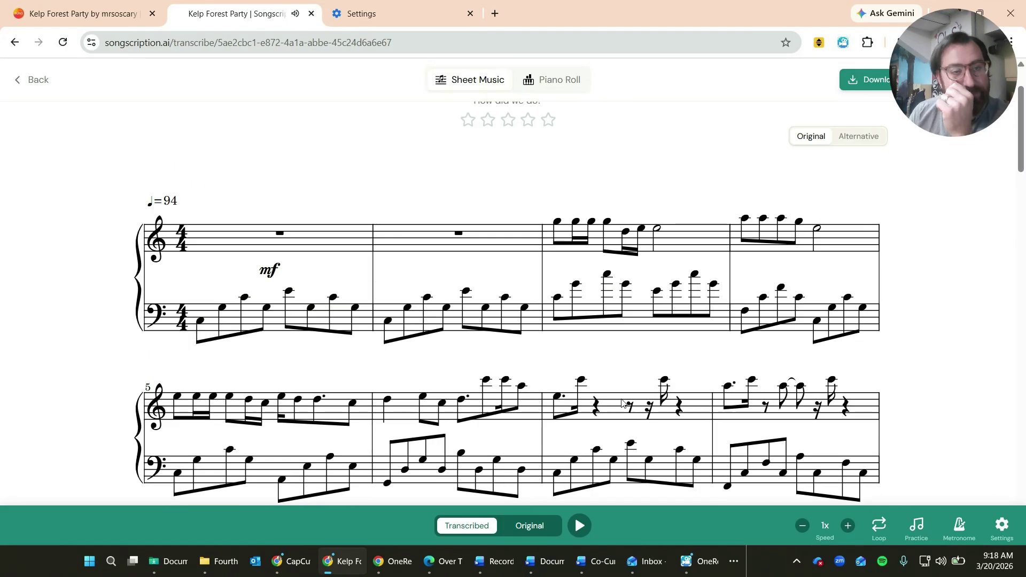
pyautogui.scroll(-1, 623, 404)
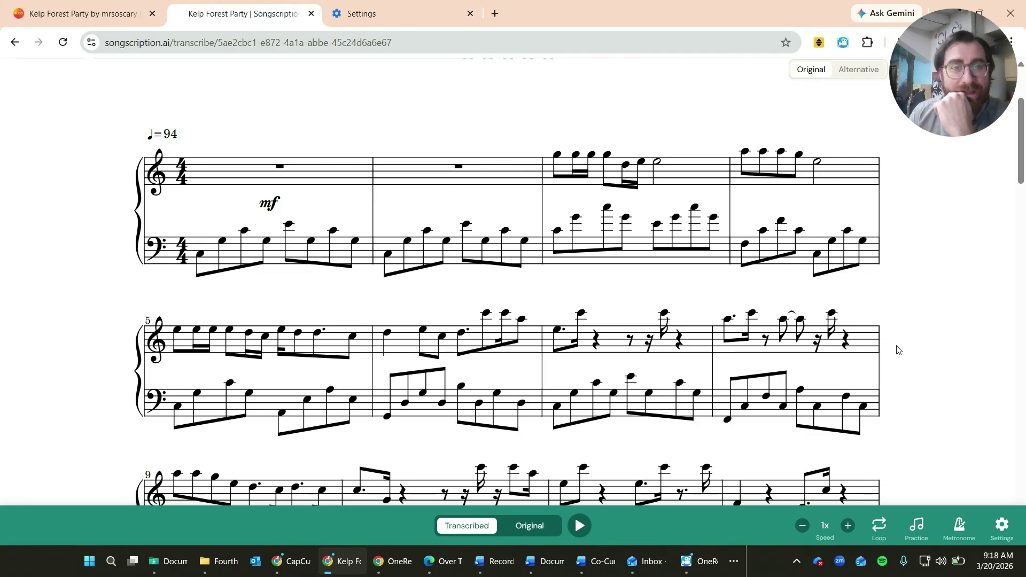
pyautogui.scroll(3, 897, 332)
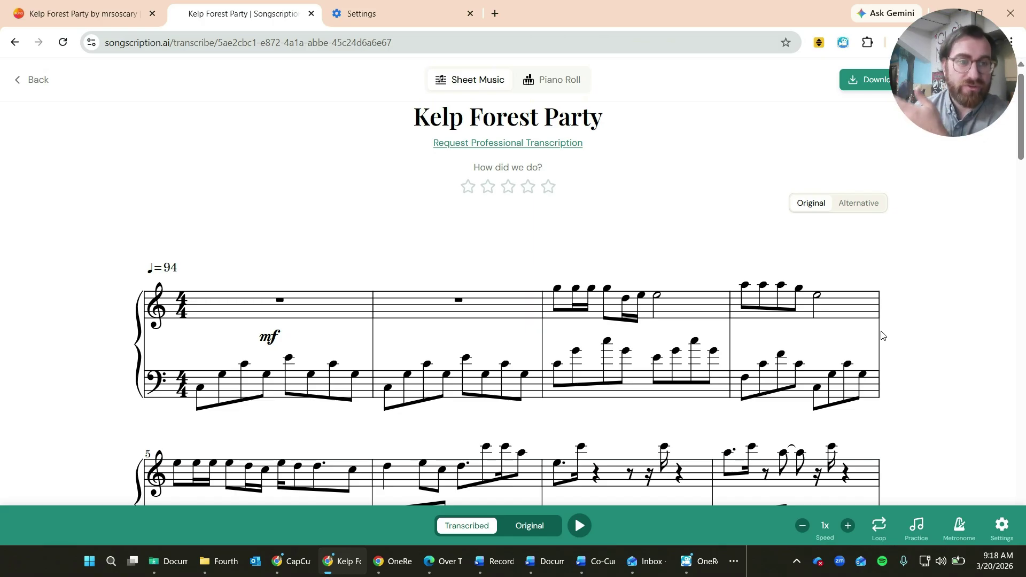
pyautogui.scroll(-7, 814, 322)
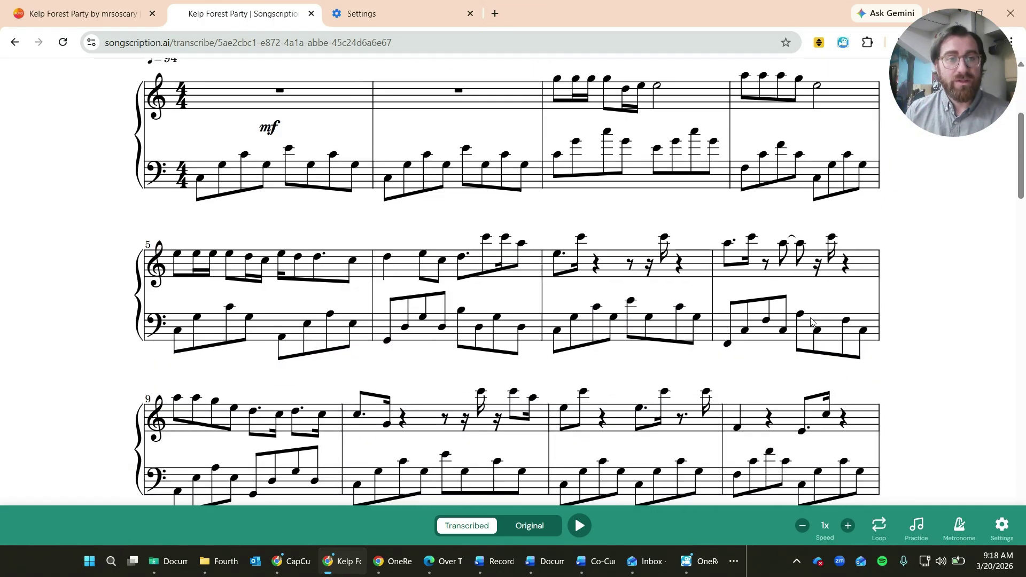
pyautogui.scroll(6, 810, 319)
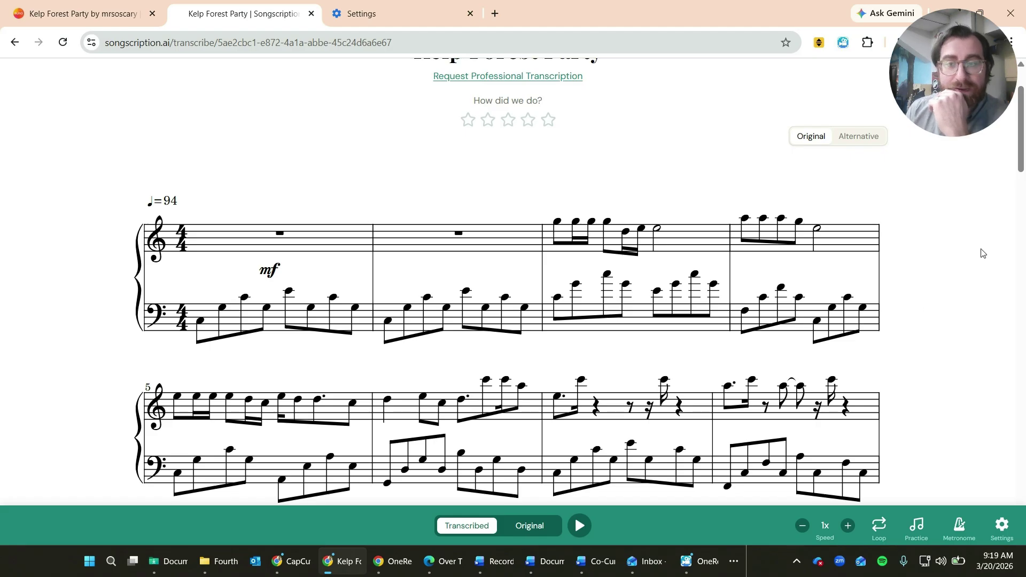
pyautogui.scroll(-1, 964, 256)
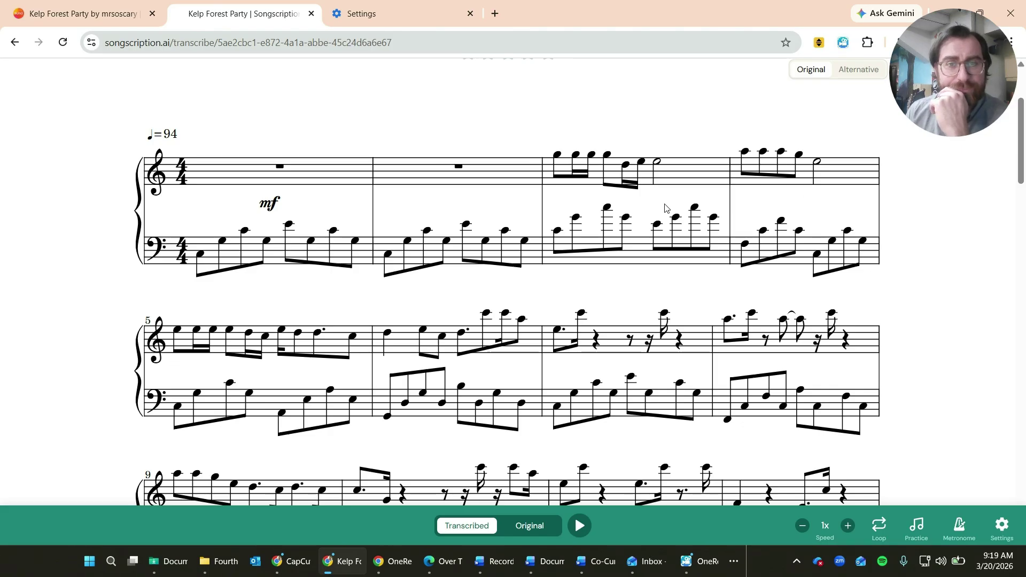
pyautogui.click(918, 528)
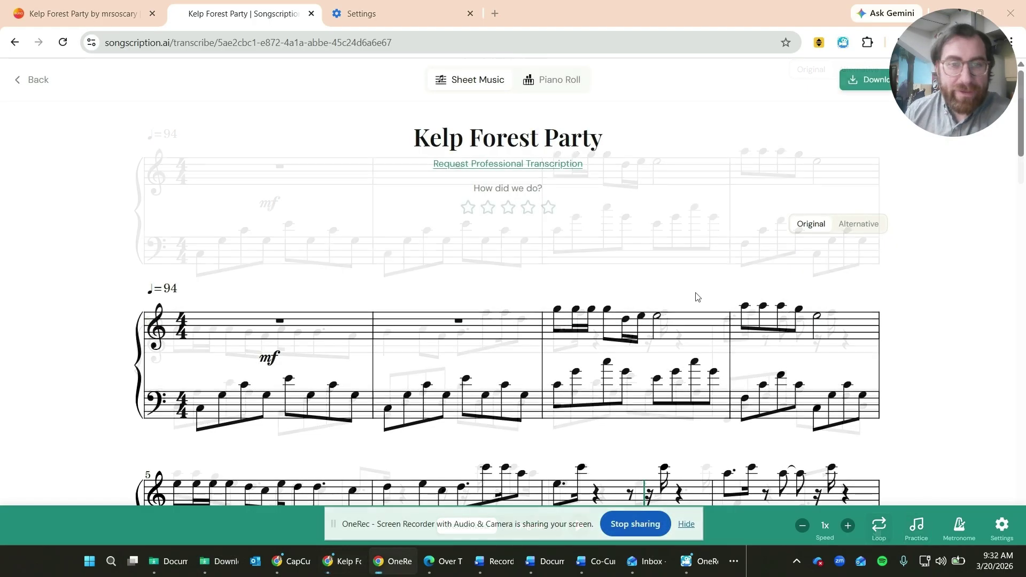
# Download the Kelp Forest Party transcription as MusicXML and dismiss the sharing offer
pyautogui.click(863, 79)
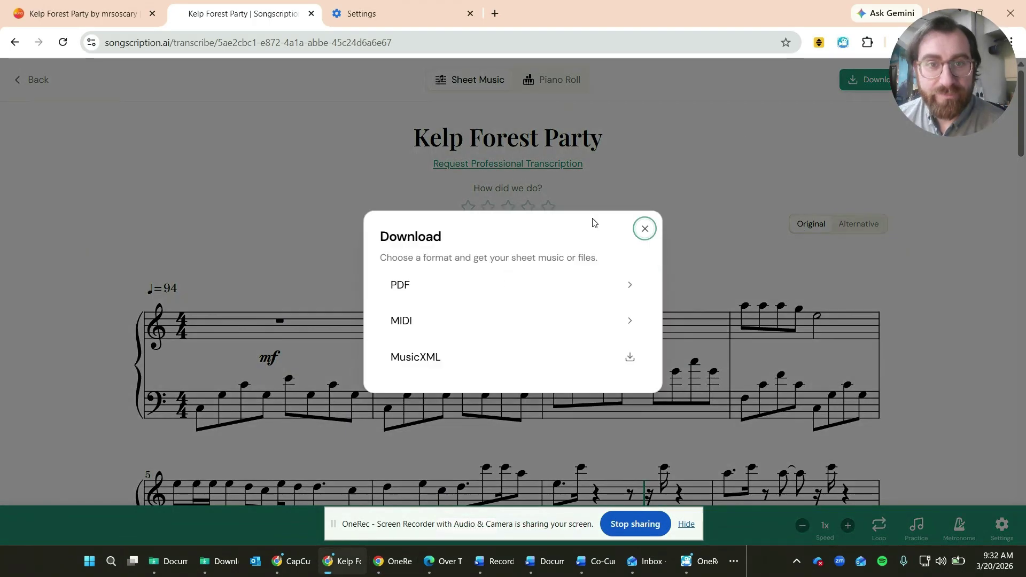
pyautogui.click(448, 368)
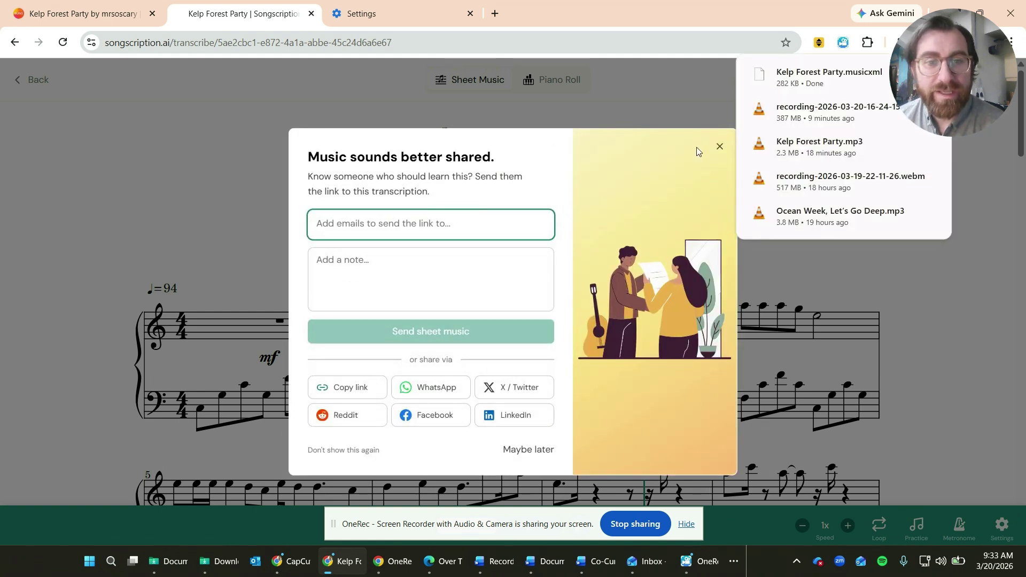
pyautogui.click(721, 147)
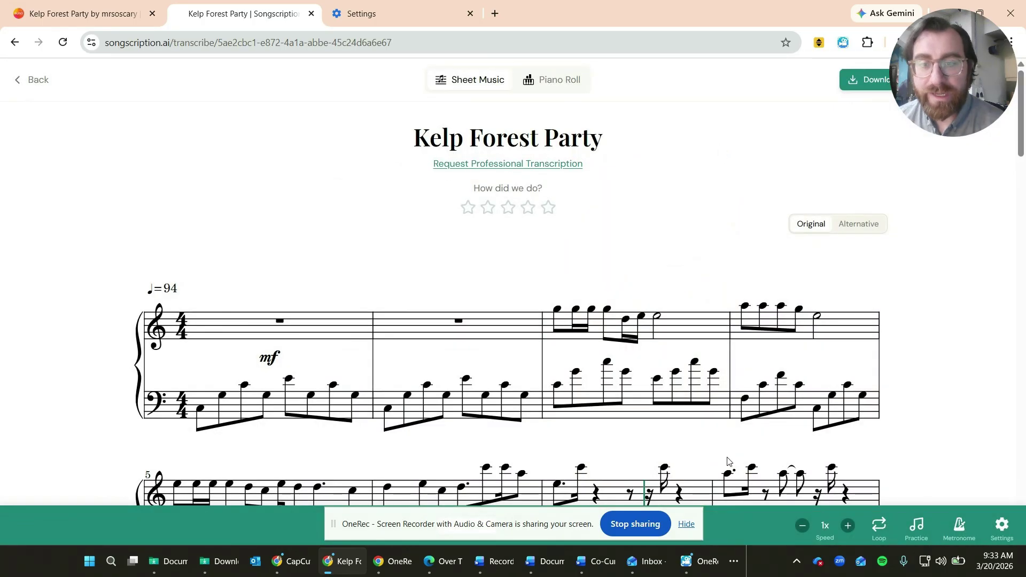
# Switch to MuseScore Studio and create a new score with Piano as its only instrument
pyautogui.click(735, 562)
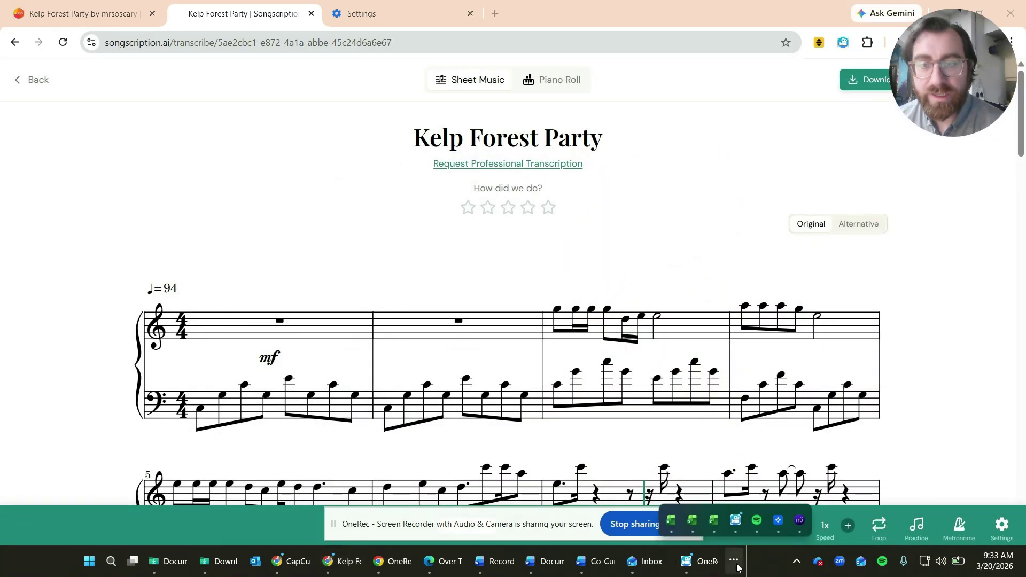
pyautogui.click(797, 519)
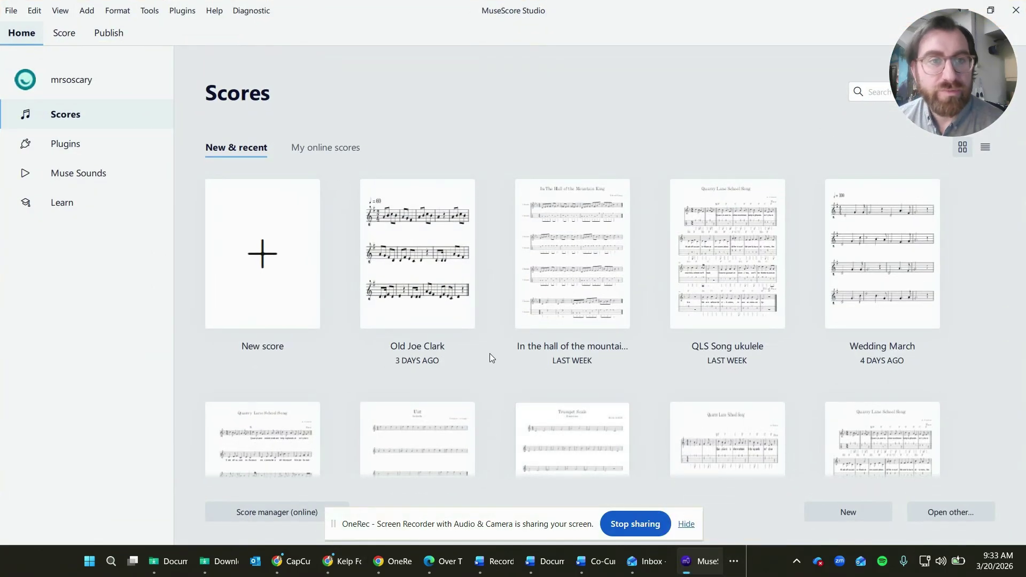
pyautogui.click(293, 243)
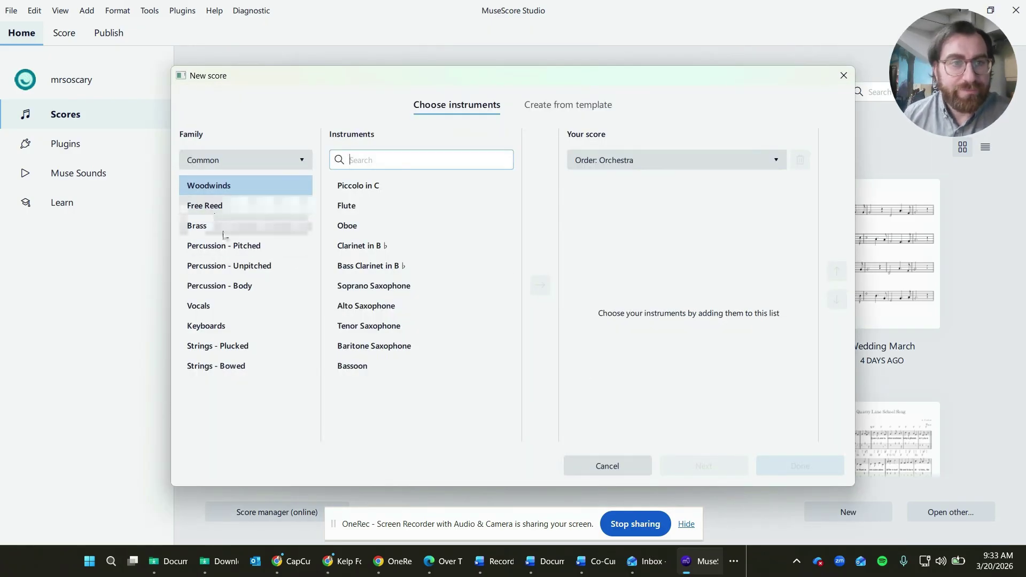
pyautogui.click(241, 324)
pyautogui.click(361, 209)
pyautogui.click(541, 285)
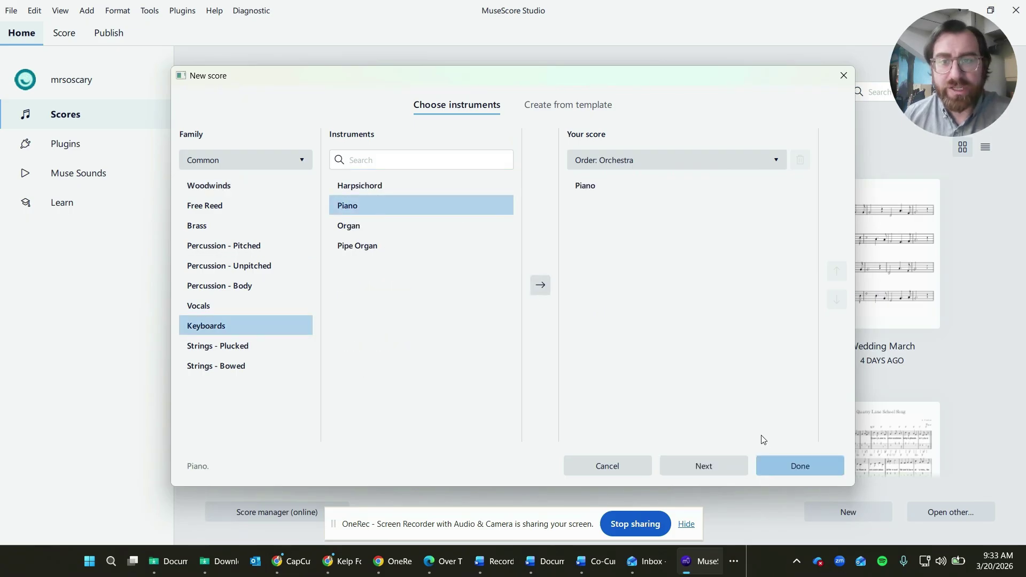
pyautogui.click(797, 468)
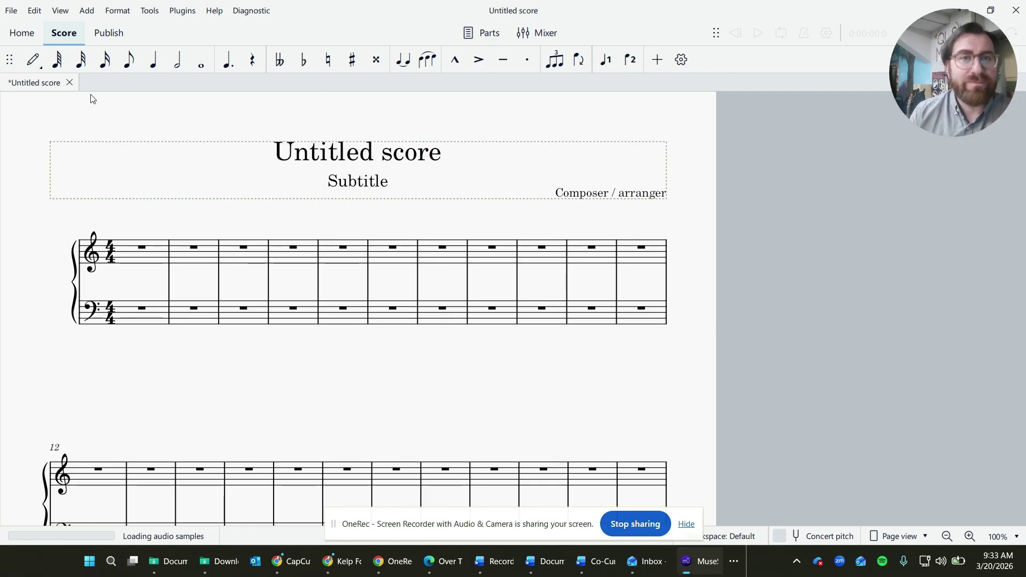
# Open the downloaded Kelp Forest Party.musicxml file in MuseScore Studio
pyautogui.click(15, 11)
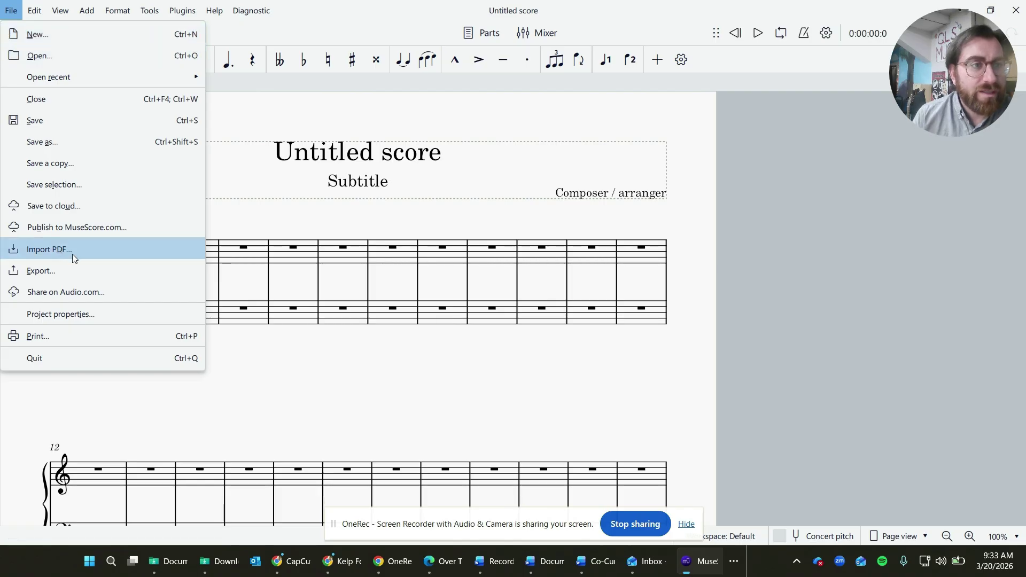
pyautogui.click(63, 52)
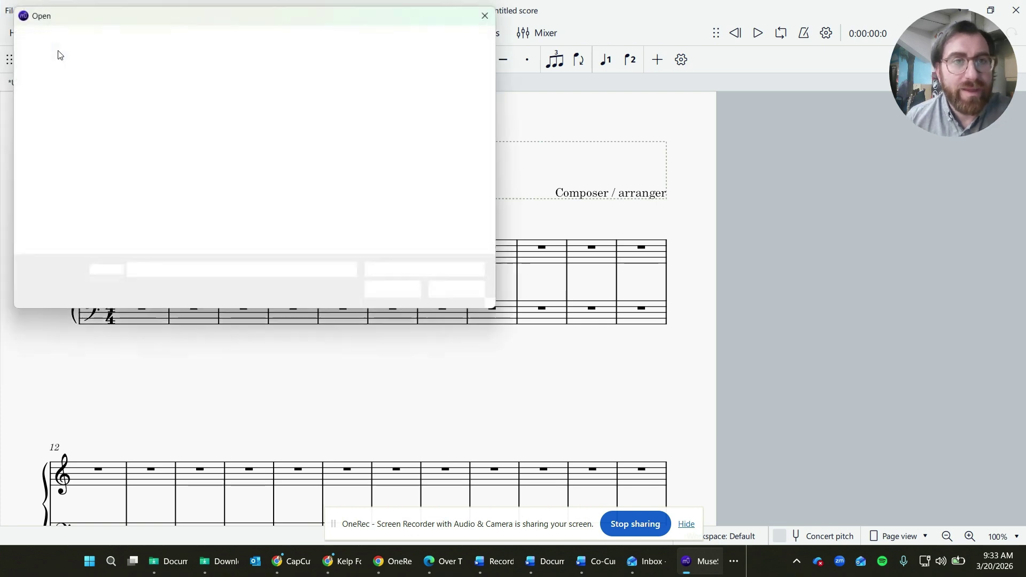
pyautogui.click(146, 117)
pyautogui.doubleClick(146, 116)
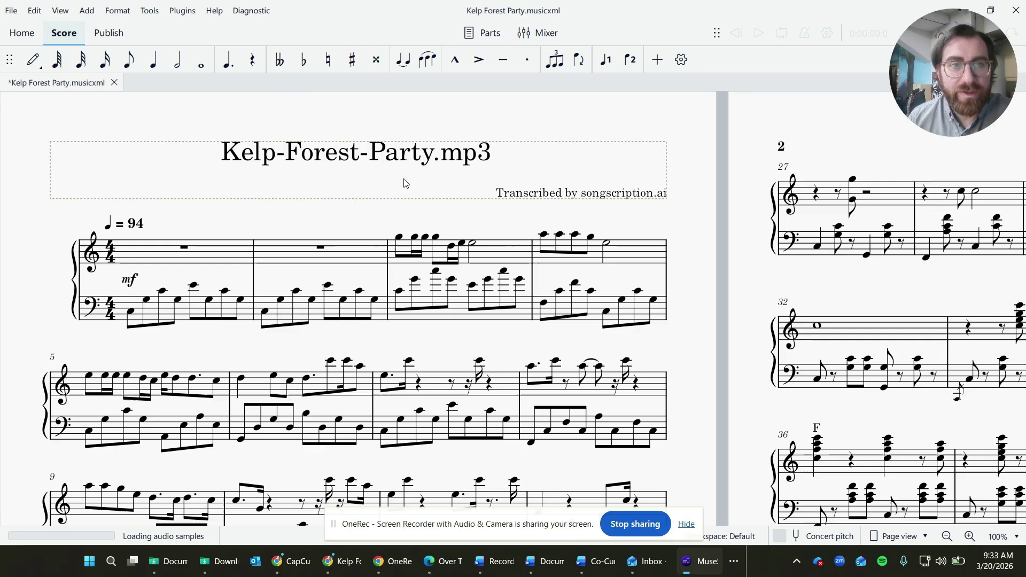
# Remove the ".mp3" ending from the score title so it reads Kelp-Forest-Party
pyautogui.click(479, 163)
pyautogui.doubleClick(471, 163)
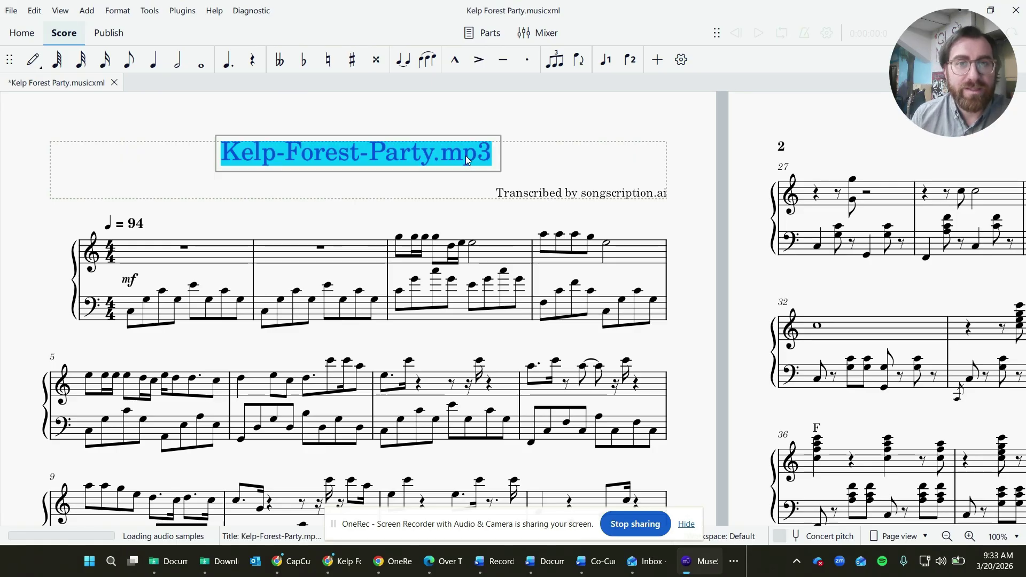
pyautogui.click(484, 152)
pyautogui.hotkey('ctrl', 'a')
pyautogui.hotkey('shift', 'Left')
pyautogui.hotkey('shift', 'Left')
pyautogui.click(447, 158)
pyautogui.moveTo(438, 156); pyautogui.dragTo(488, 160)
pyautogui.press('BackSpace')
# Add "Suno song" in front of "Transcribed by songscription.ai" in the composer credit
pyautogui.doubleClick(513, 196)
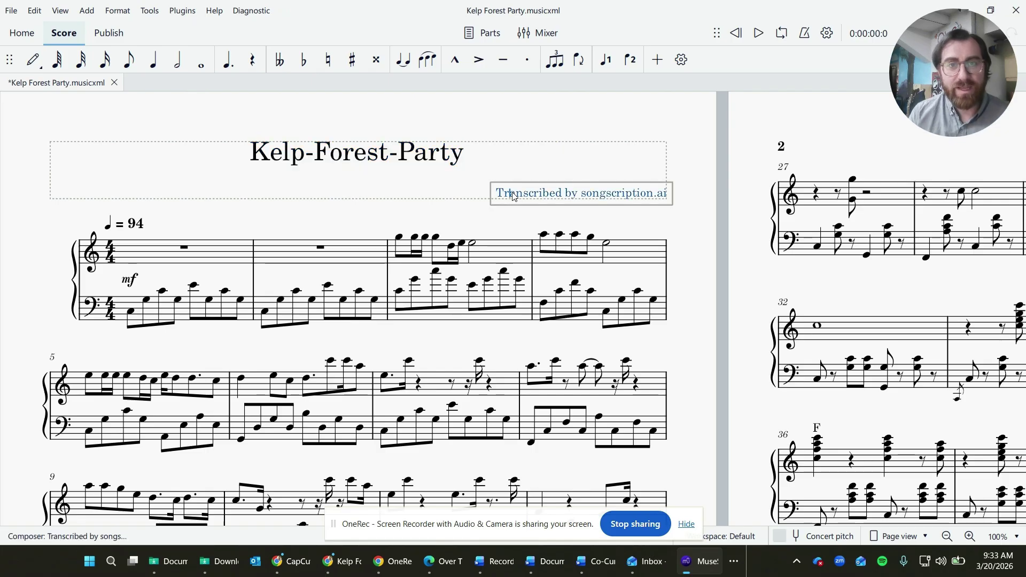
pyautogui.write('Suno ')
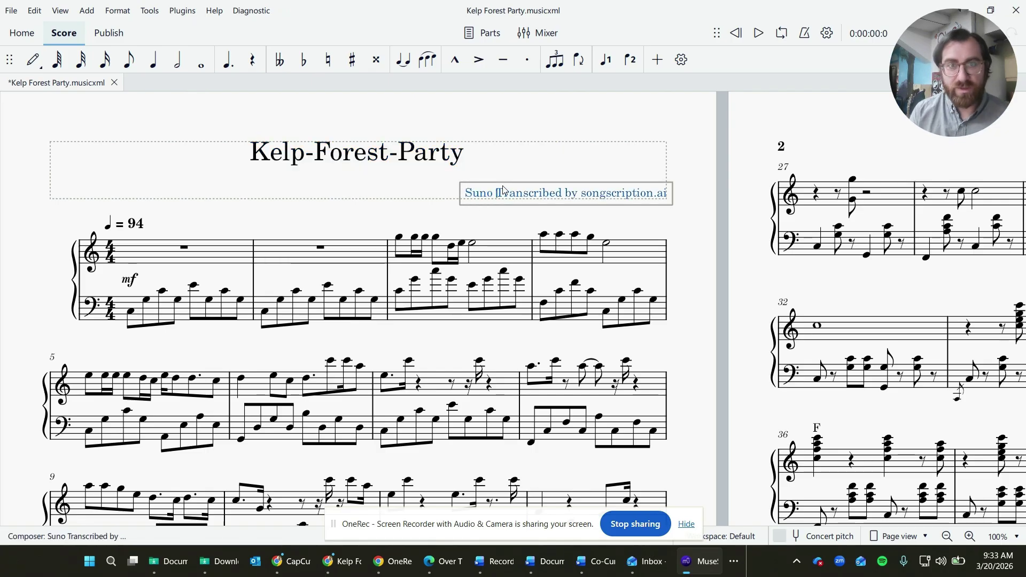
pyautogui.write('song')
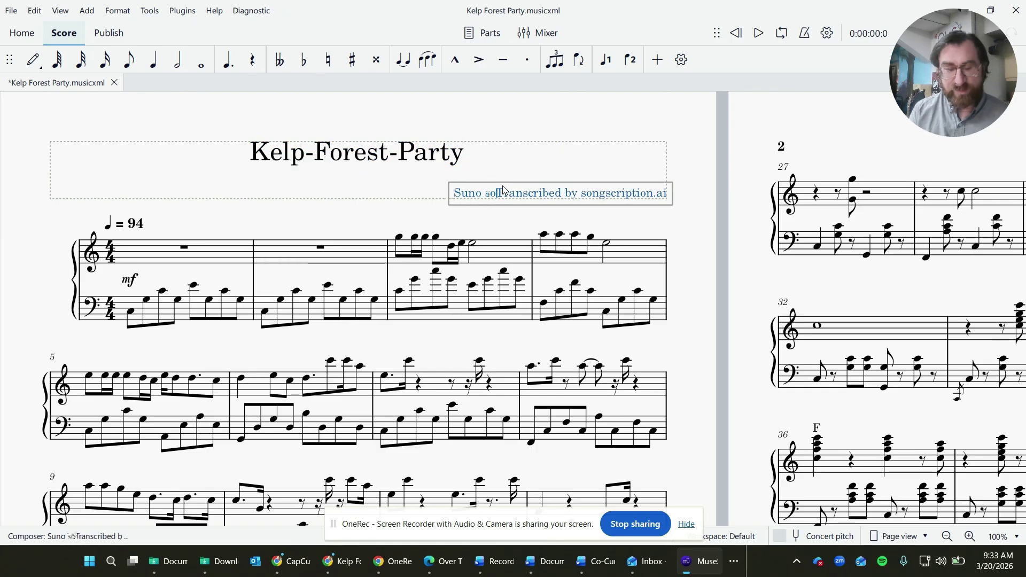
pyautogui.press('Escape')
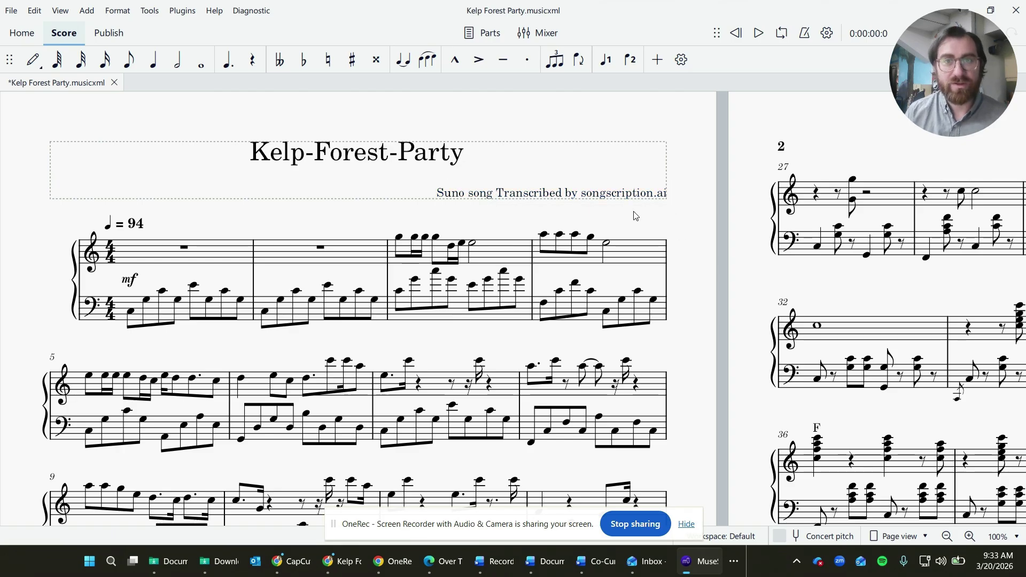
# Play back the opening measures of the imported piano score
pyautogui.press('space')
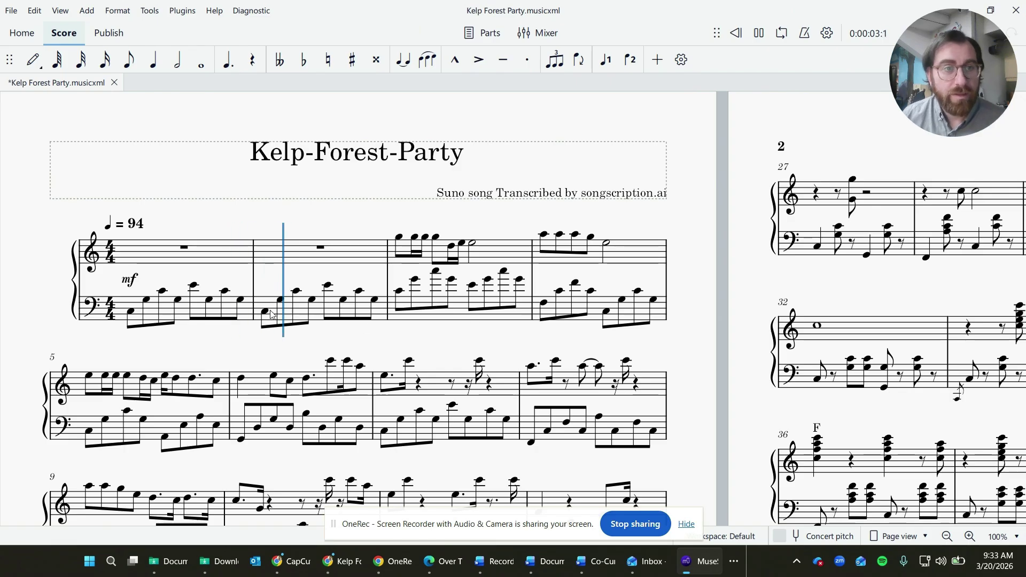
pyautogui.click(440, 321)
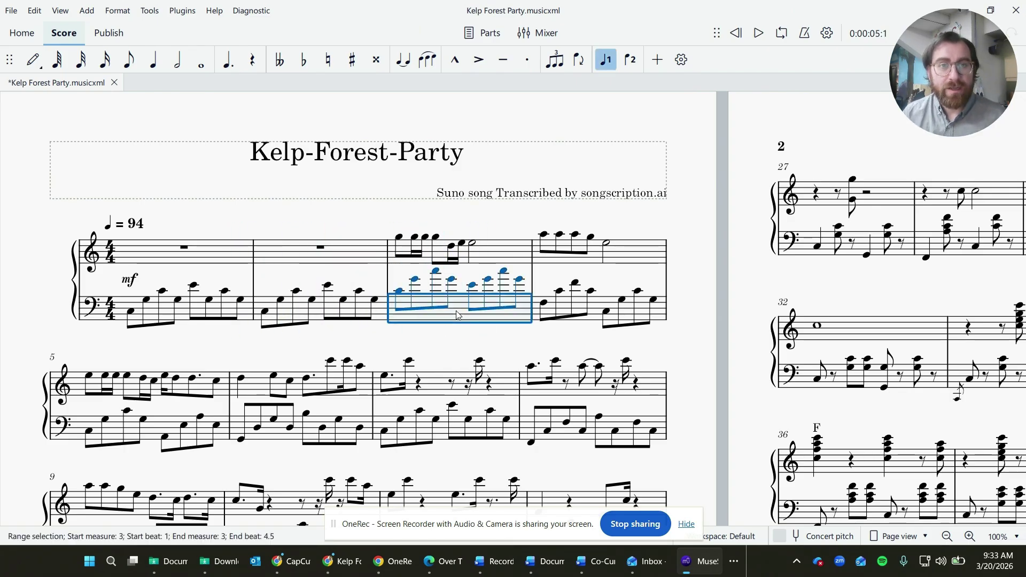
pyautogui.click(137, 314)
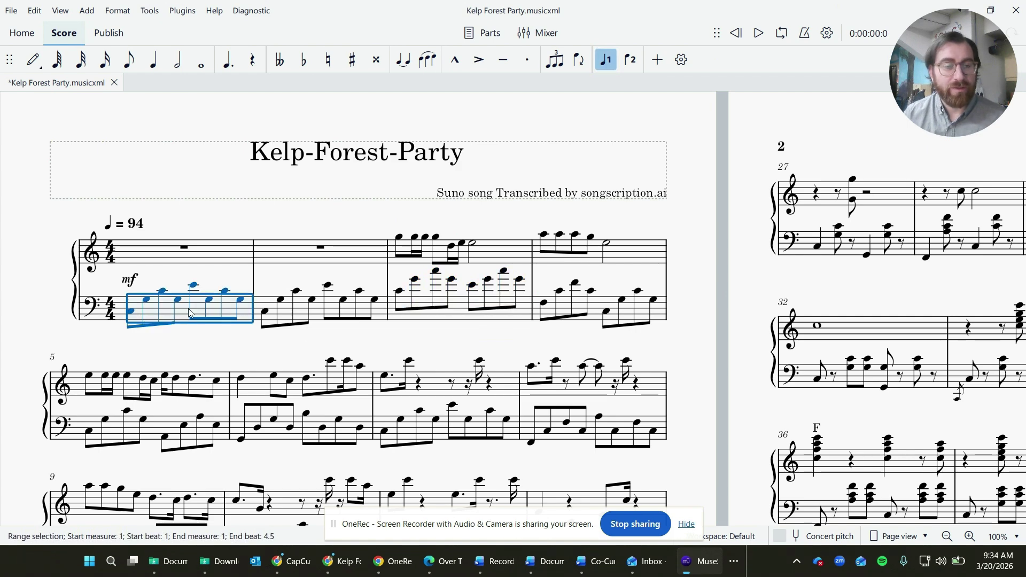
pyautogui.moveTo(869, 401); pyautogui.dragTo(479, 264)
pyautogui.click(427, 308)
pyautogui.hscroll(-10, 427, 310)
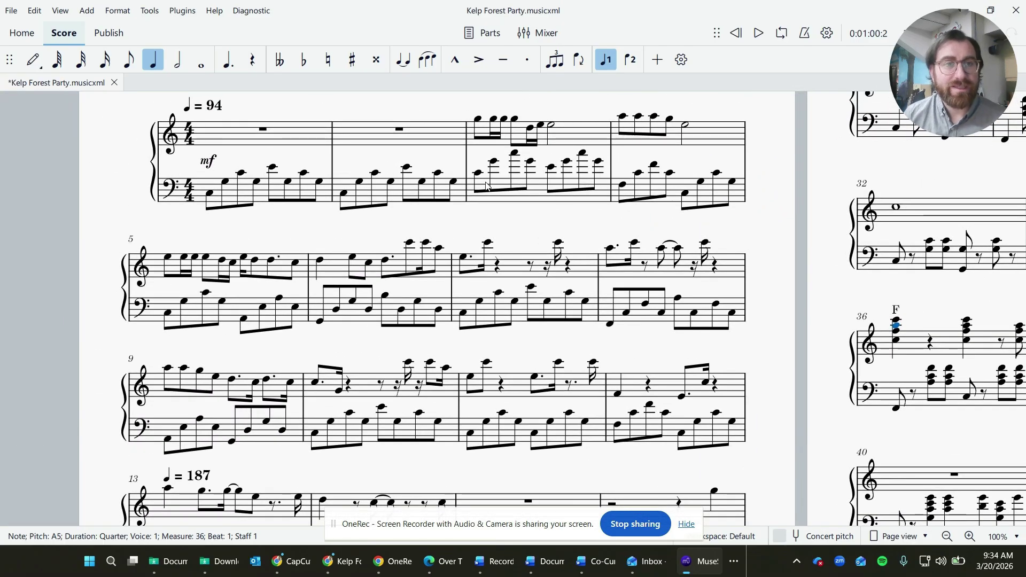
# Select the entire bass clef staff from measure 1 through the final measure of the score
pyautogui.click(247, 191)
pyautogui.scroll(-4, 773, 259)
pyautogui.hscroll(8, 940, 302)
pyautogui.scroll(-5, 513, 178)
pyautogui.hscroll(8, 779, 351)
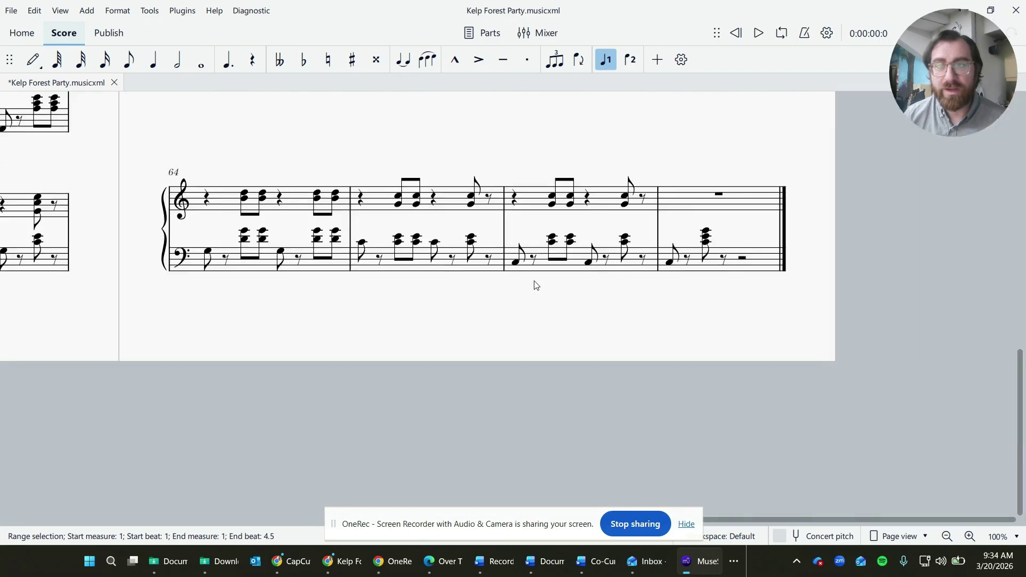
pyautogui.scroll(3, 277, 345)
pyautogui.hscroll(-2, 374, 374)
pyautogui.keyDown('shift'); pyautogui.click(490, 380); pyautogui.keyUp('shift')
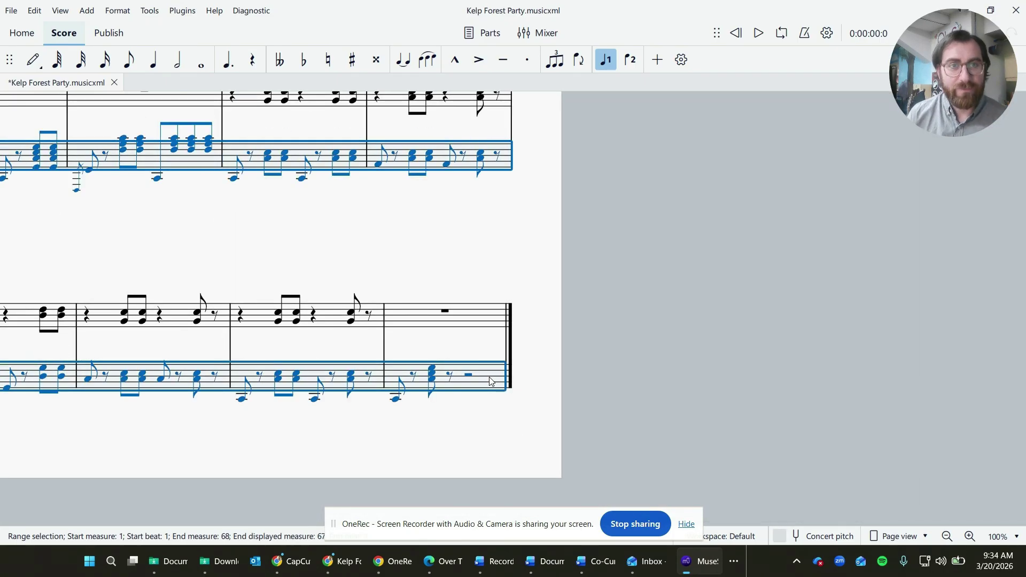
pyautogui.moveTo(276, 273); pyautogui.dragTo(745, 374)
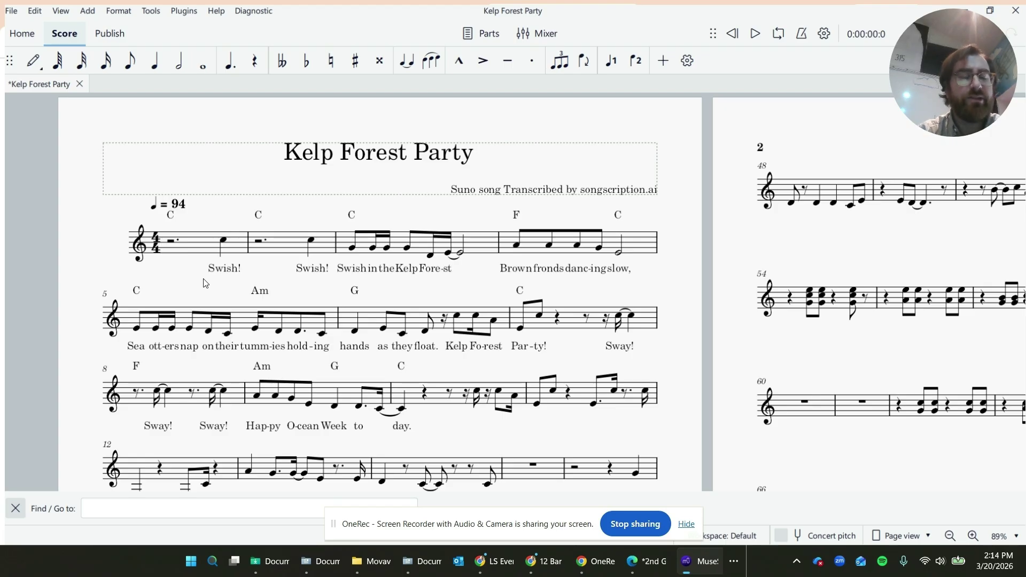
# Play back the single-staff Kelp Forest Party score with chords and lyrics from the beginning, stopping after the first verse
pyautogui.press('space')
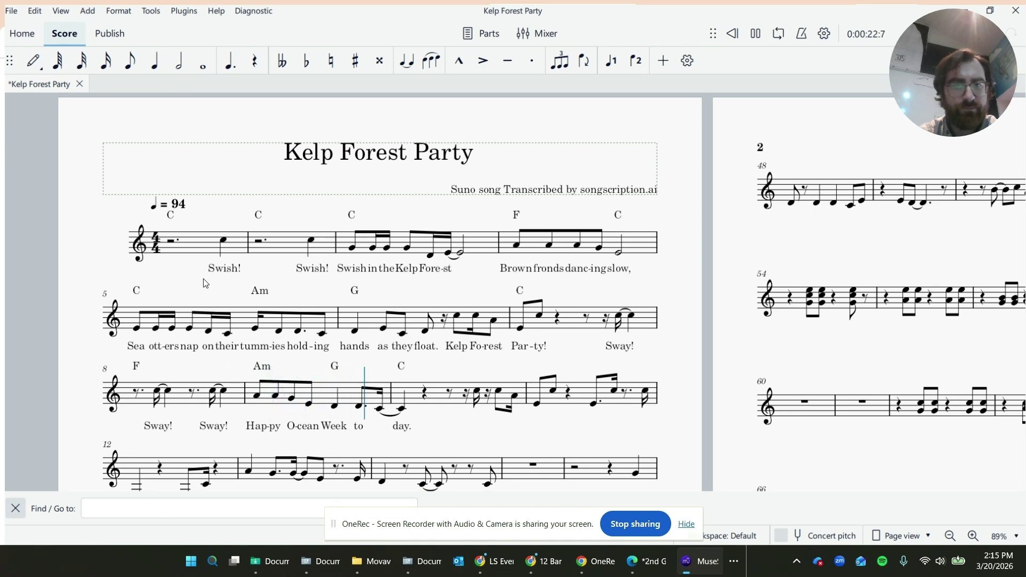
pyautogui.press('space')
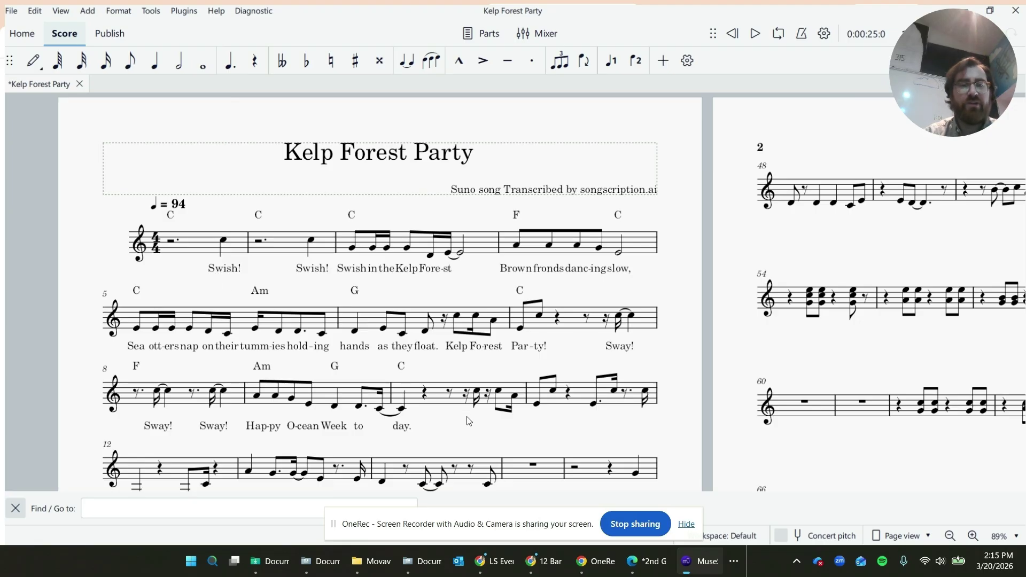